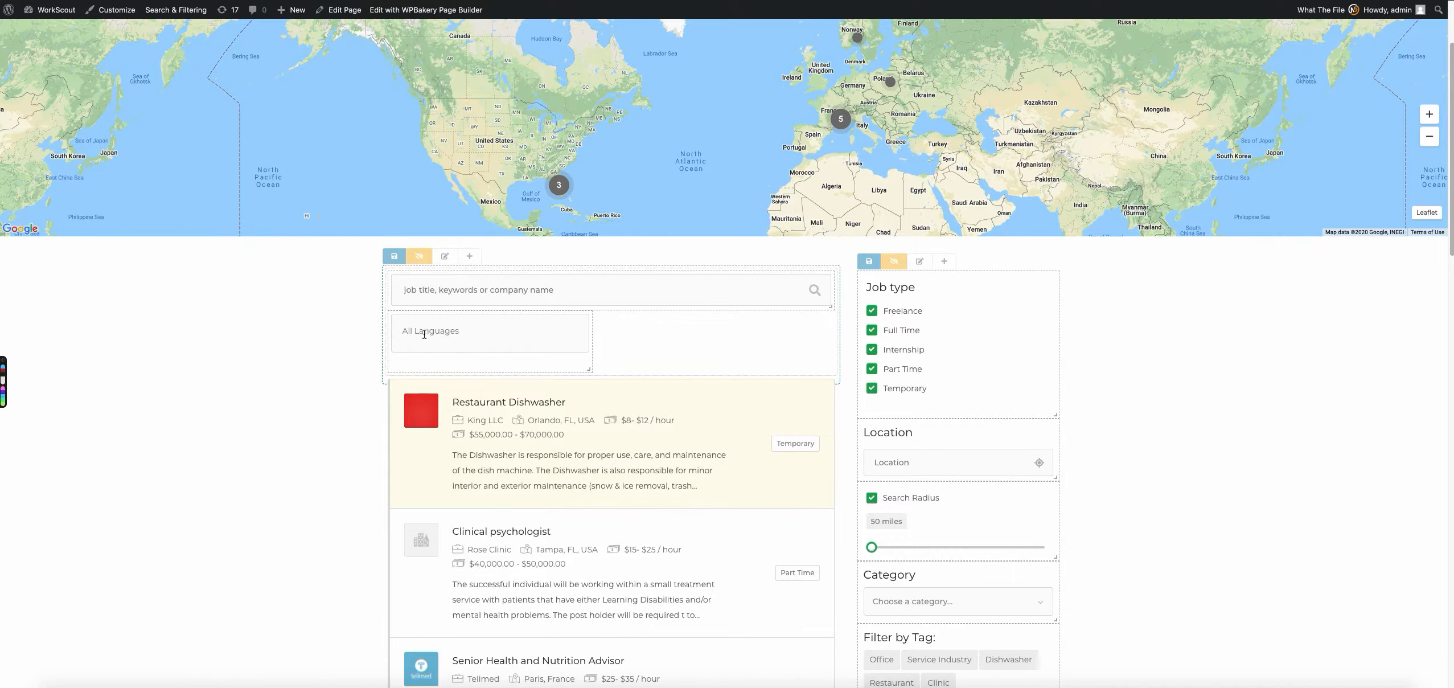
Step: Open the search configuration of the All Languages filter field
mouse_move(402, 321)
left_click(402, 321)
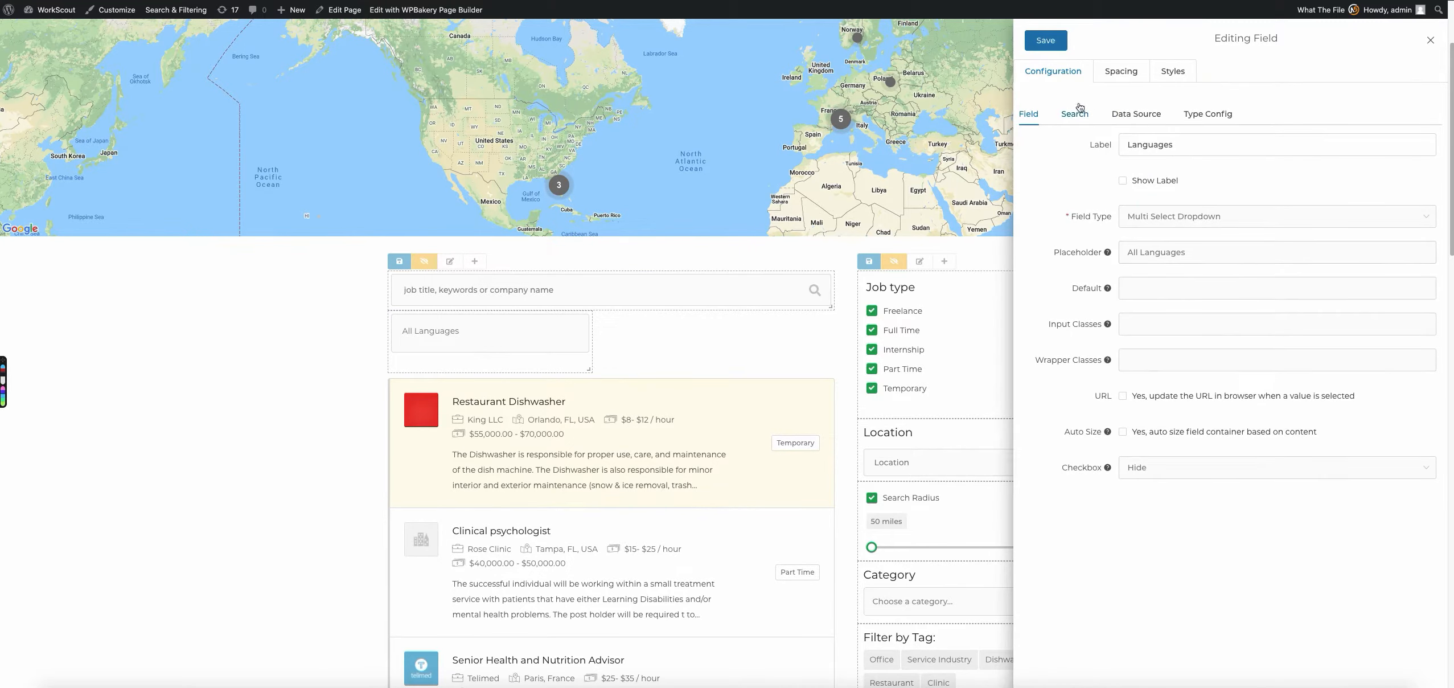
left_click(1076, 113)
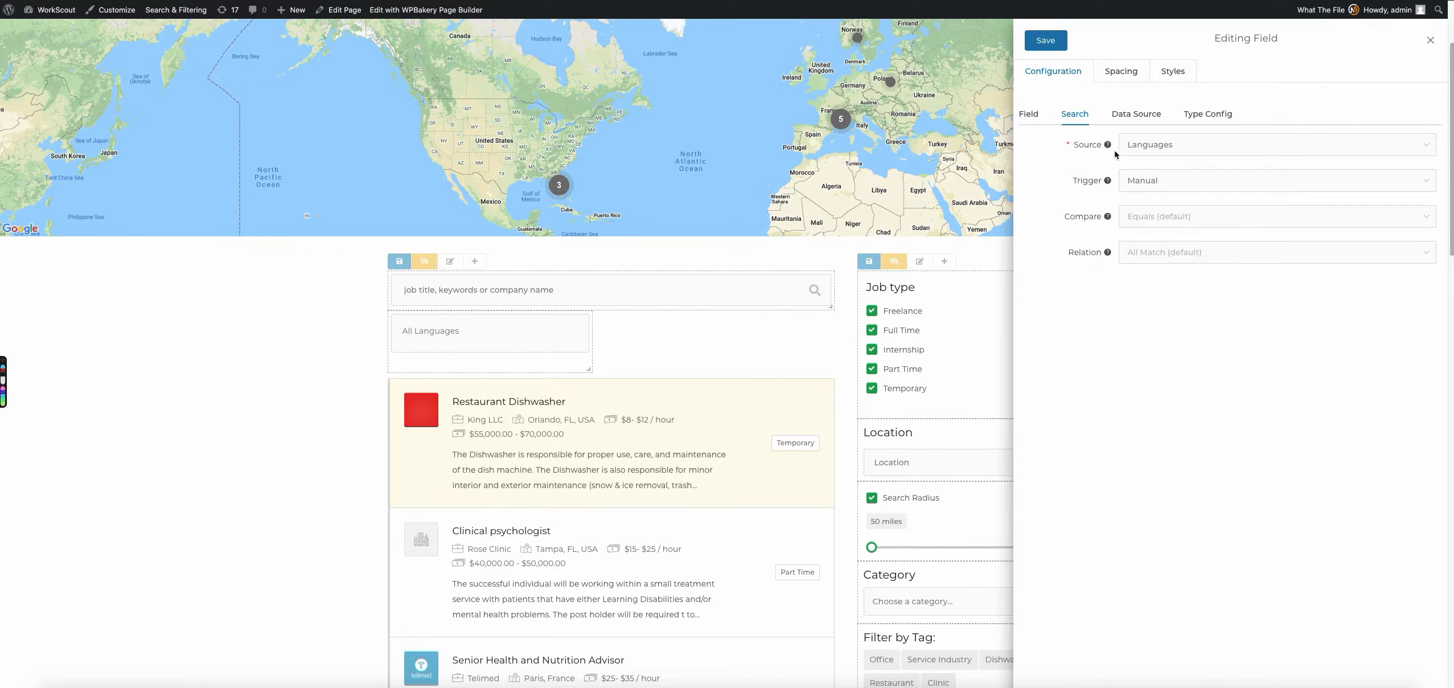
Step: Examine the available search source options for the Languages field, from the job manager defaults through taxonomies, meta fields and custom entries
mouse_move(1108, 146)
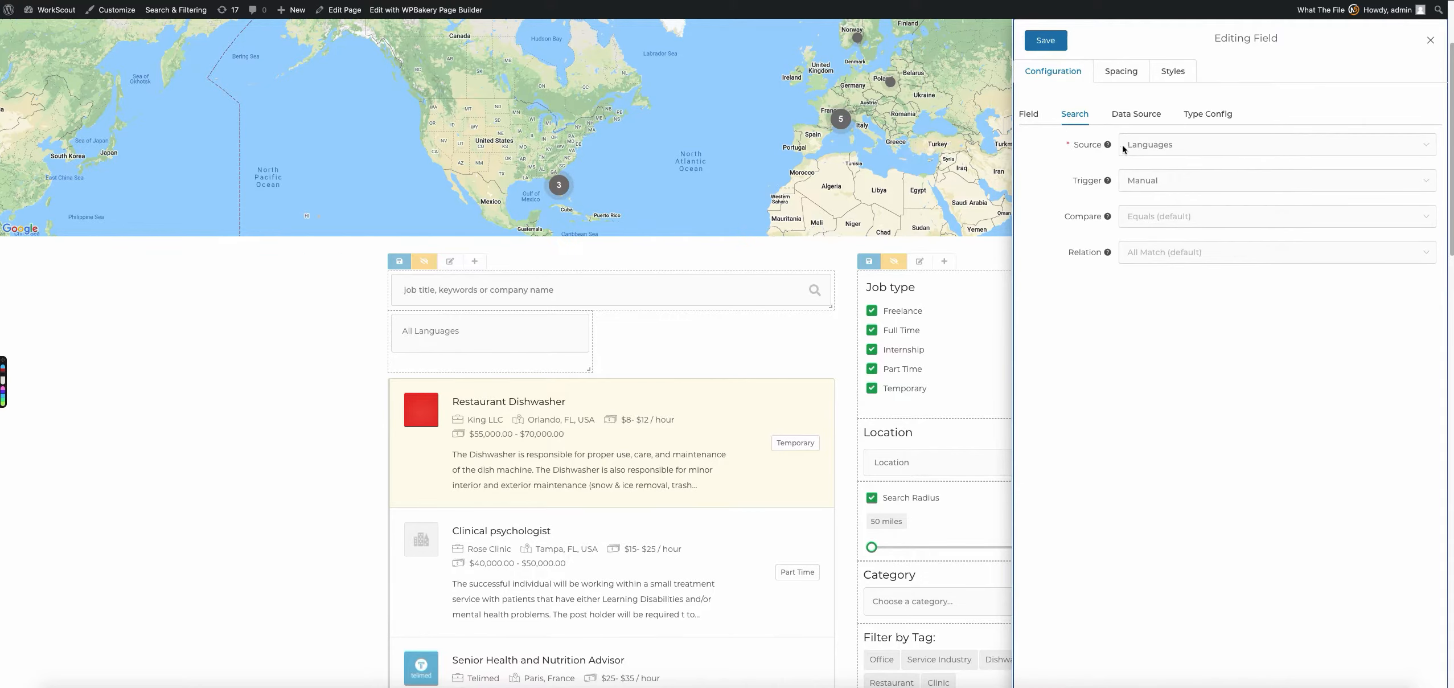
left_click(1223, 147)
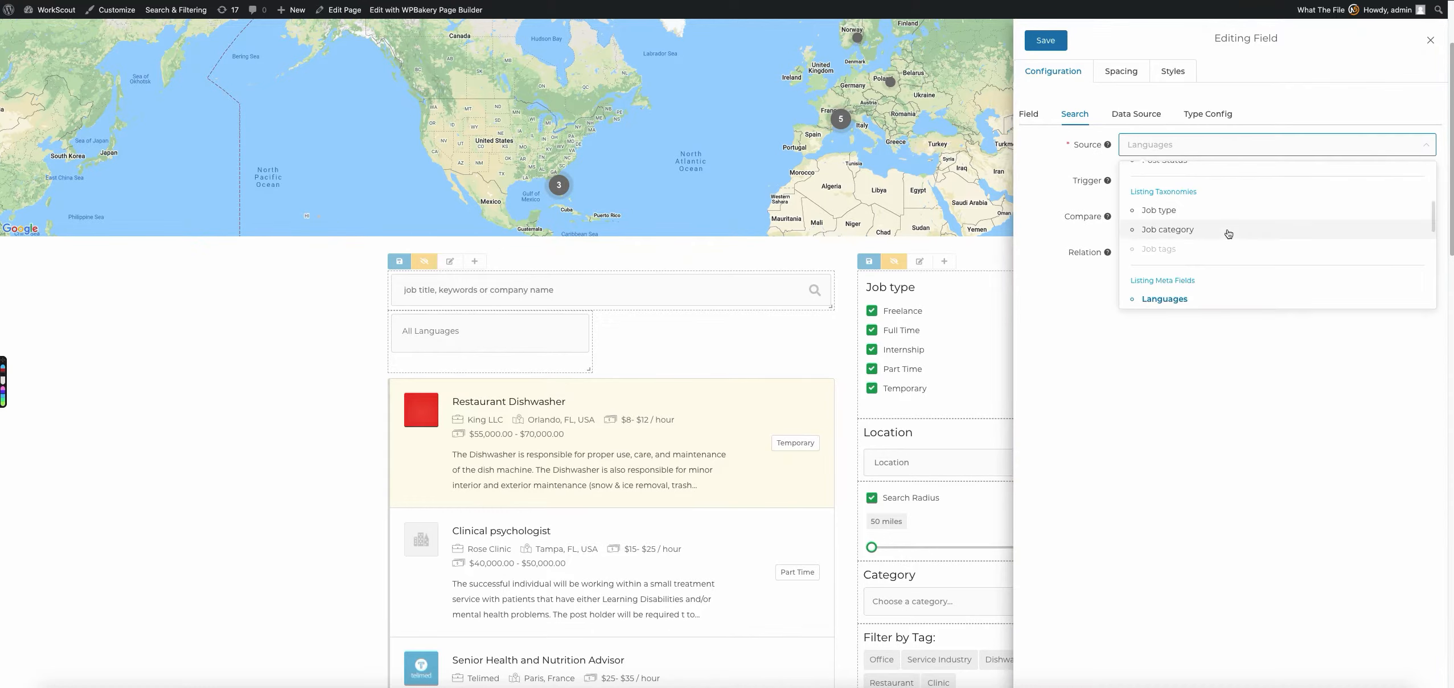
scroll(1260, 222, "up", 5)
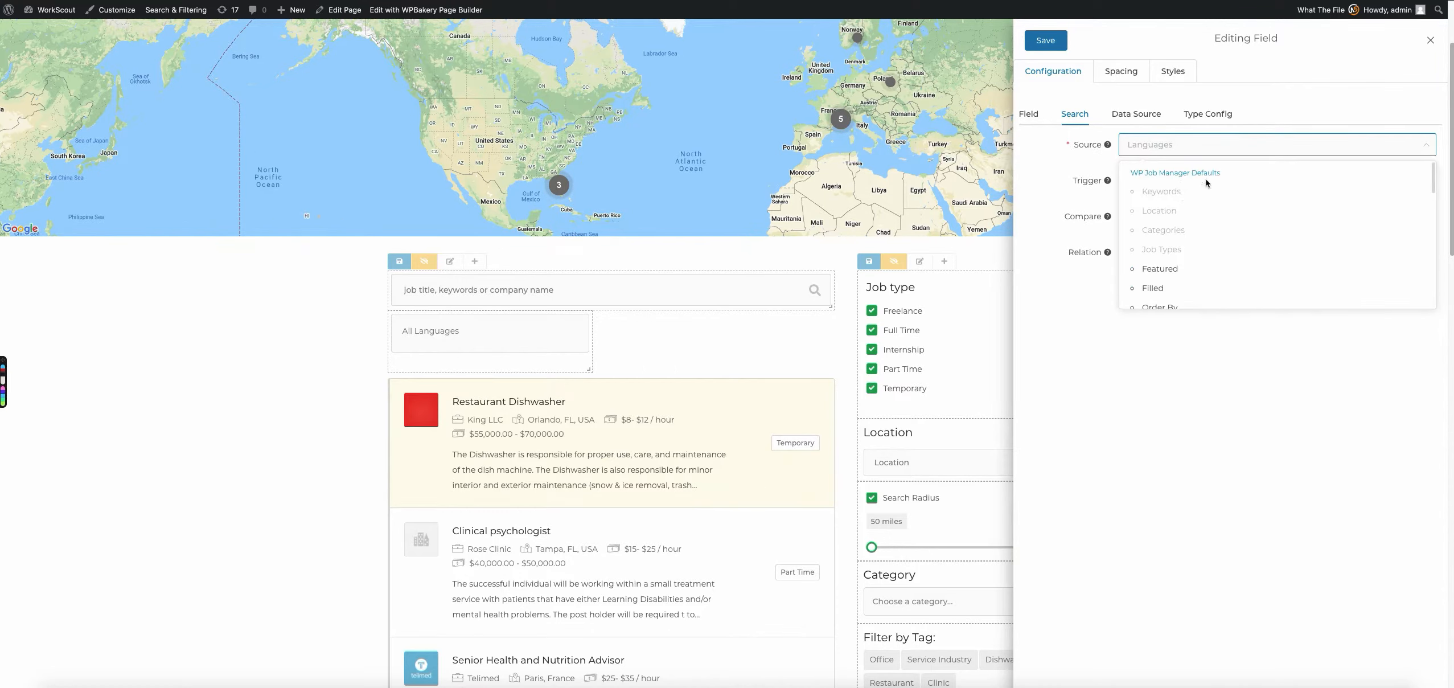
scroll(1205, 193, "down", 3)
scroll(1206, 222, "down", 5)
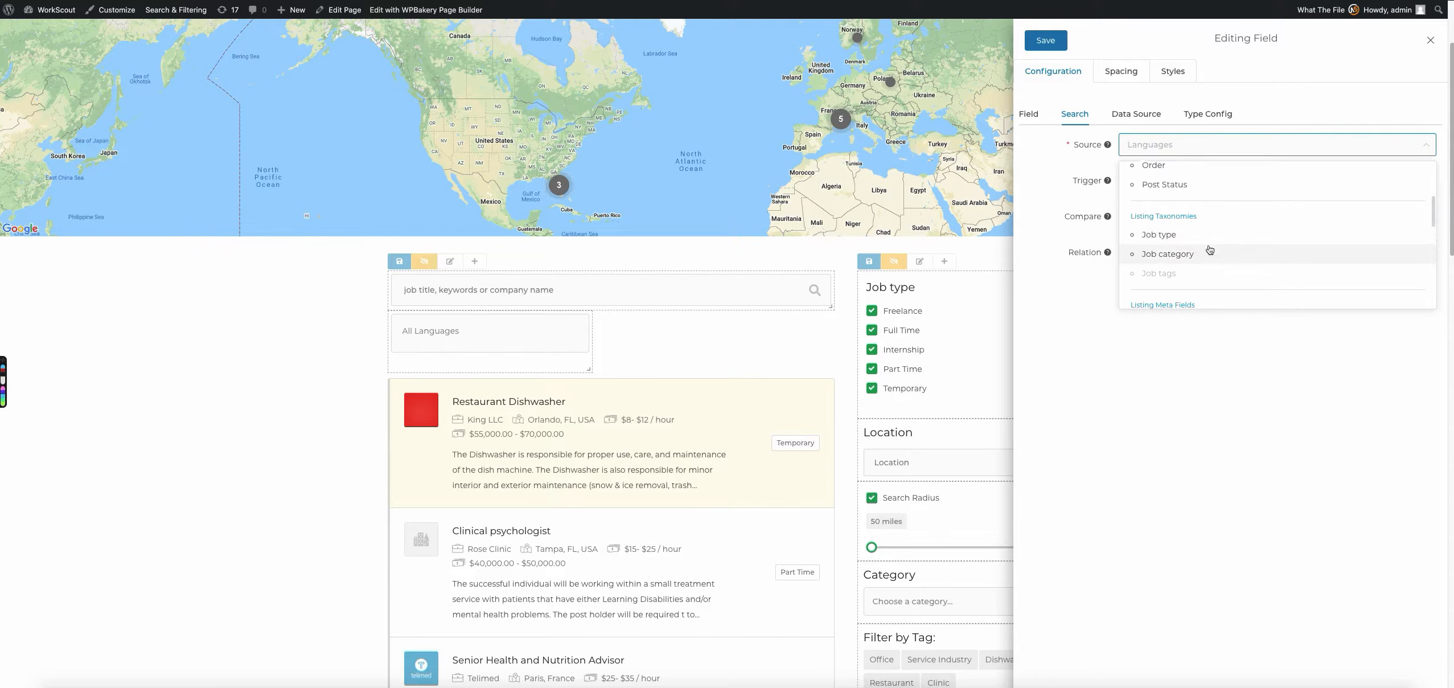
scroll(1207, 252, "down", 3)
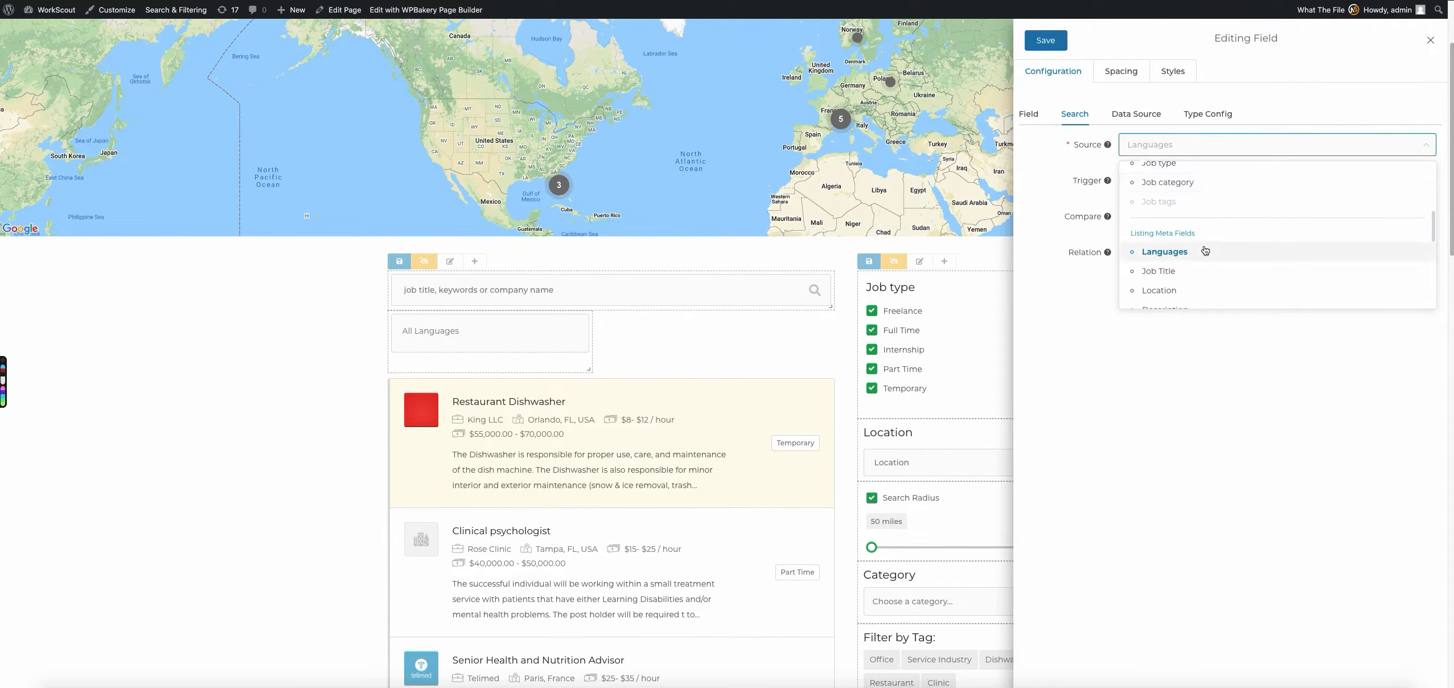
scroll(1201, 256, "down", 2)
scroll(1212, 241, "down", 10)
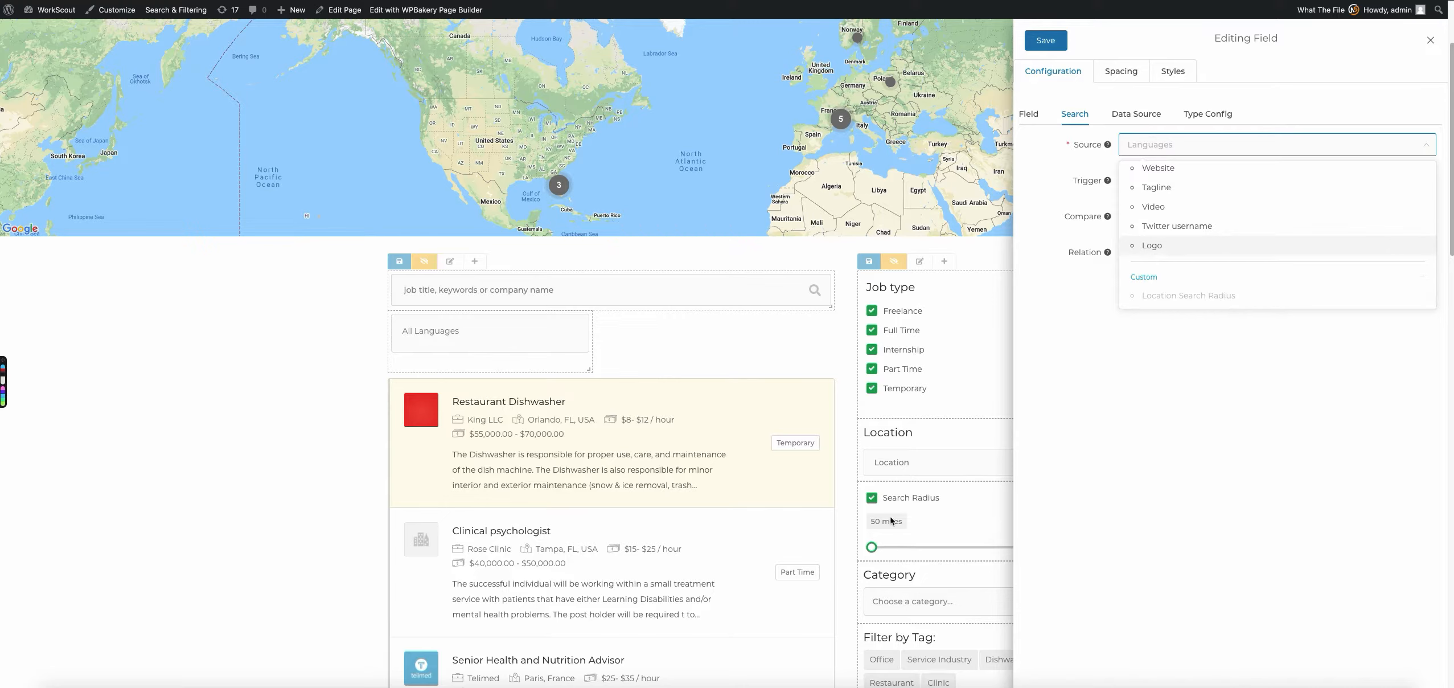
left_click(1211, 379)
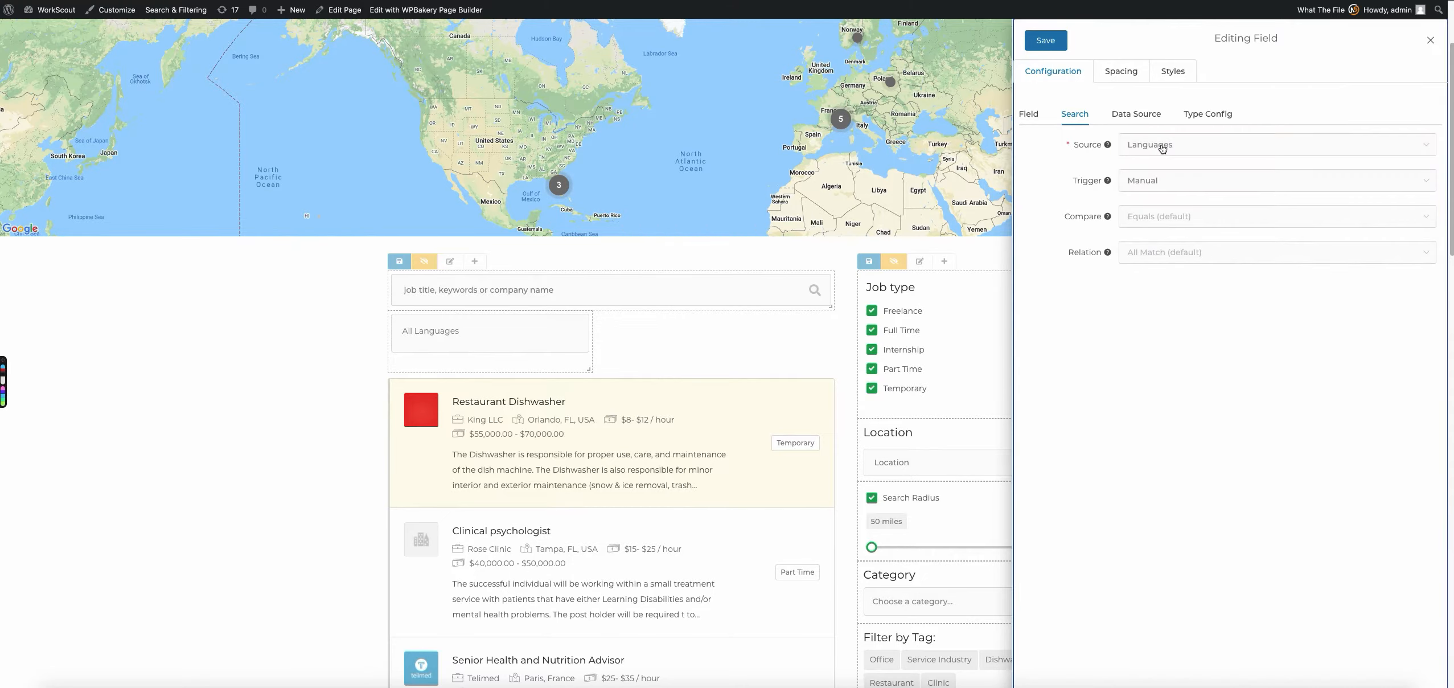
left_click(1303, 144)
scroll(1239, 228, "up", 1)
scroll(1239, 228, "up", 1)
scroll(1241, 229, "down", 3)
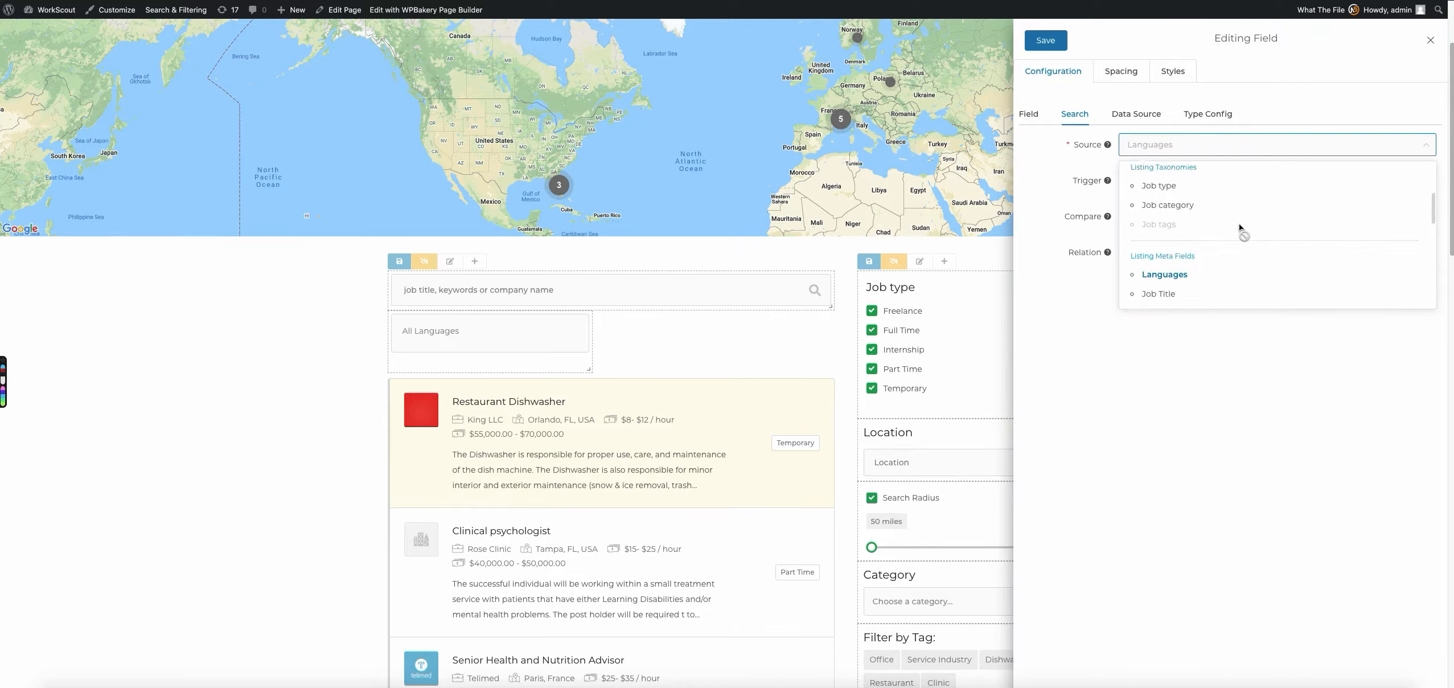
scroll(1242, 229, "up", 2)
scroll(1241, 228, "up", 1)
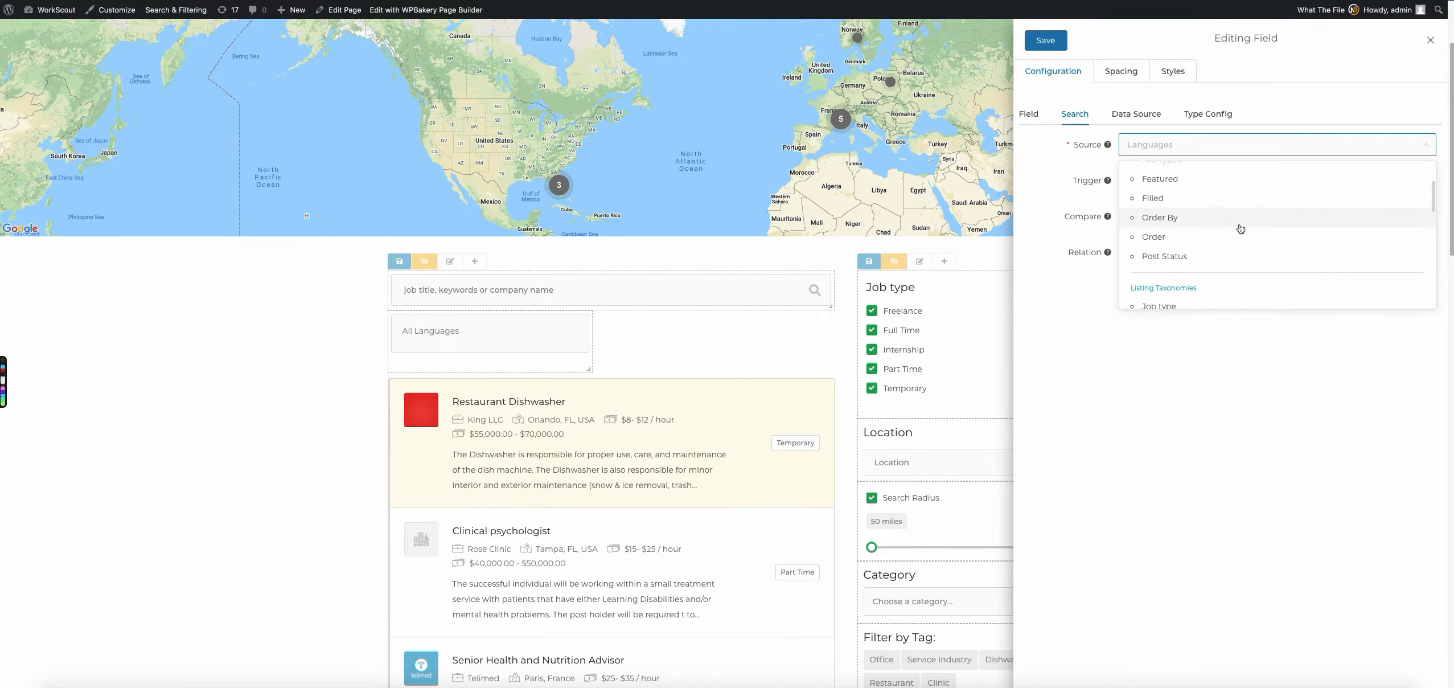
scroll(1242, 229, "down", 3)
scroll(1241, 228, "down", 3)
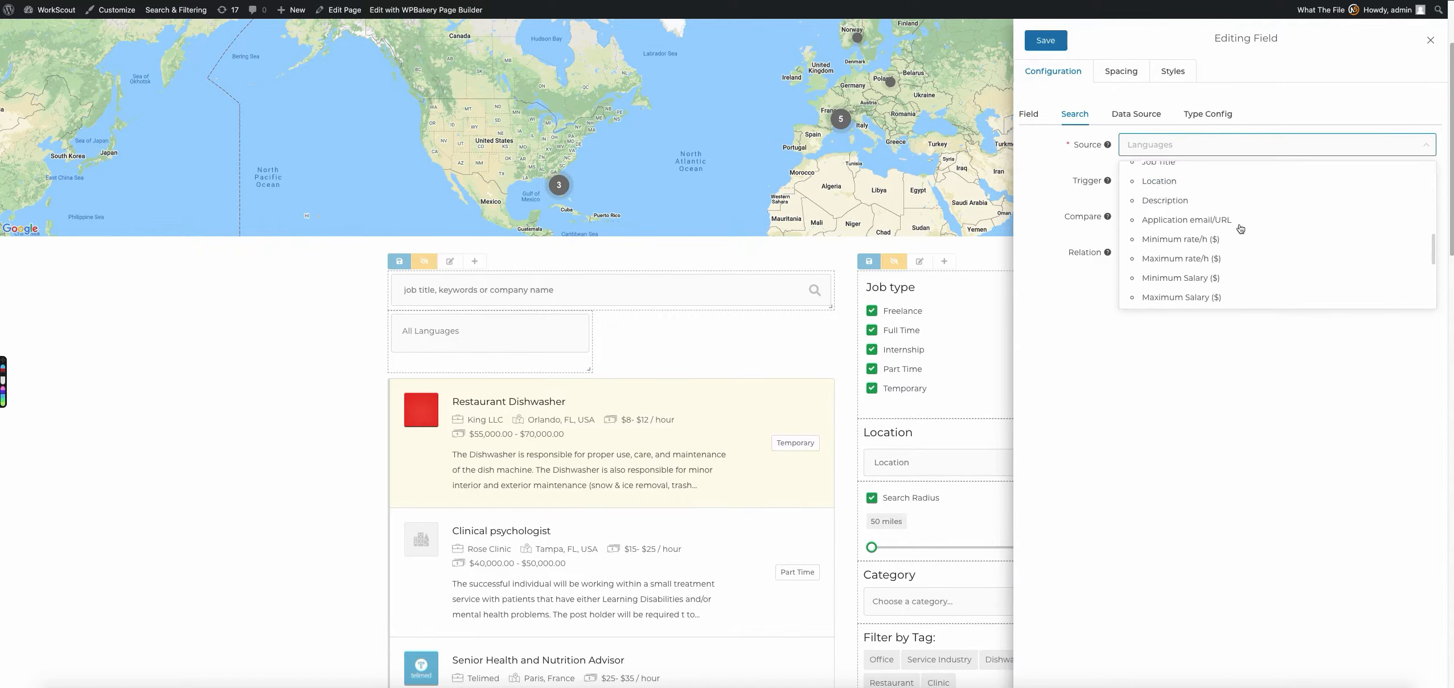
scroll(1241, 227, "up", 2)
left_click(1183, 197)
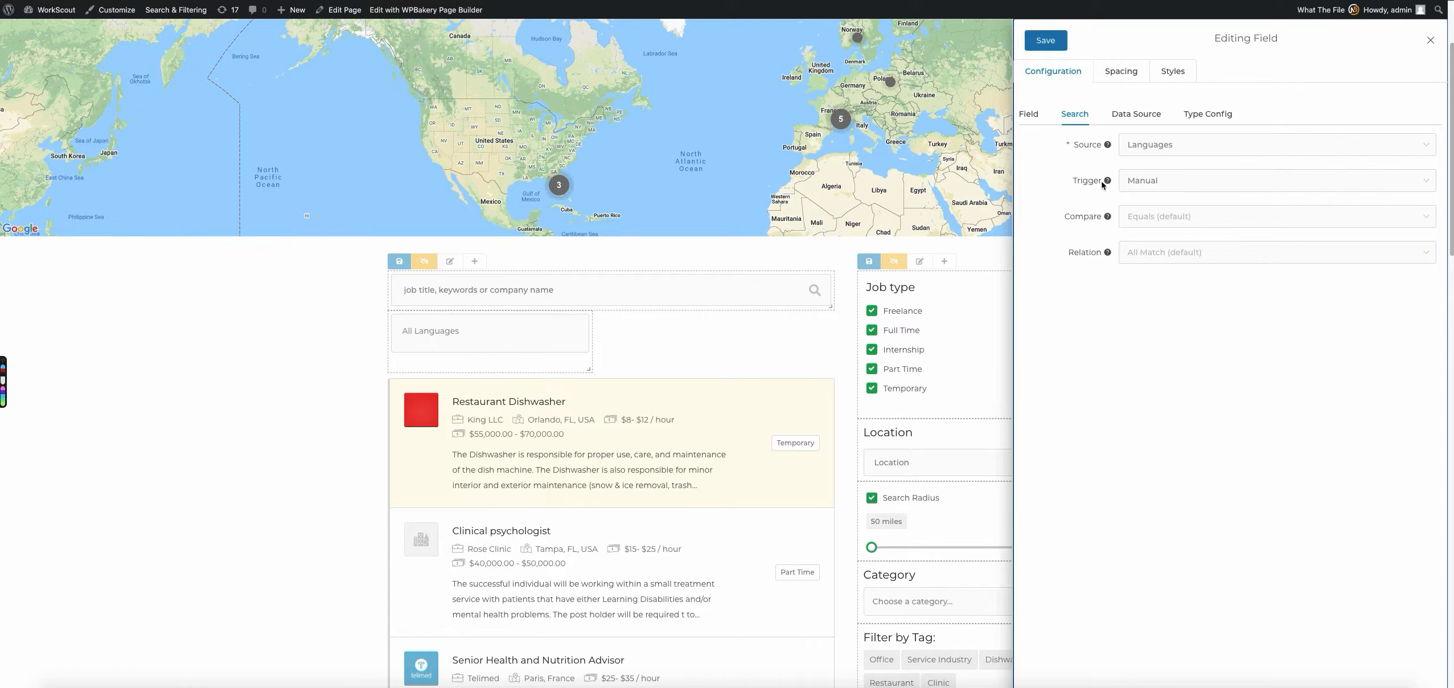
Step: Show the help for the Languages field's search trigger and set the trigger to Automatic
mouse_move(1107, 183)
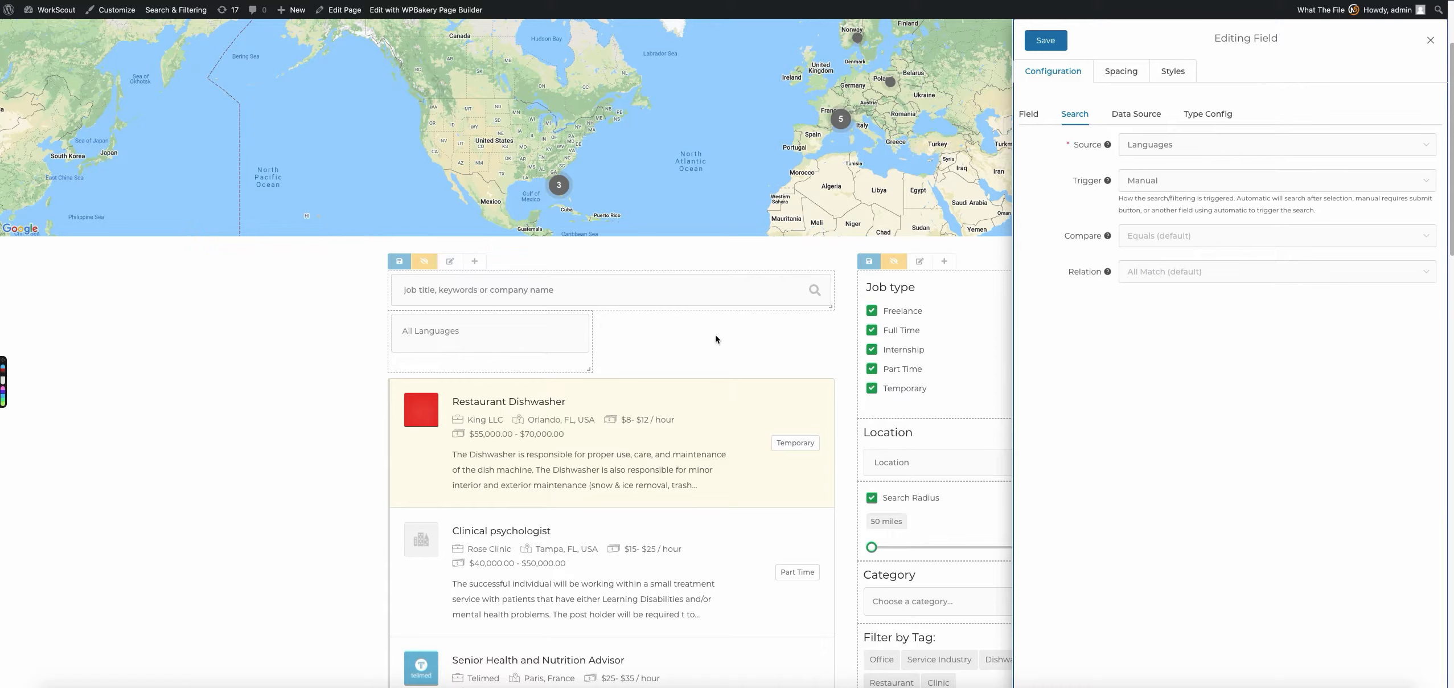
left_click(1159, 189)
left_click(1160, 211)
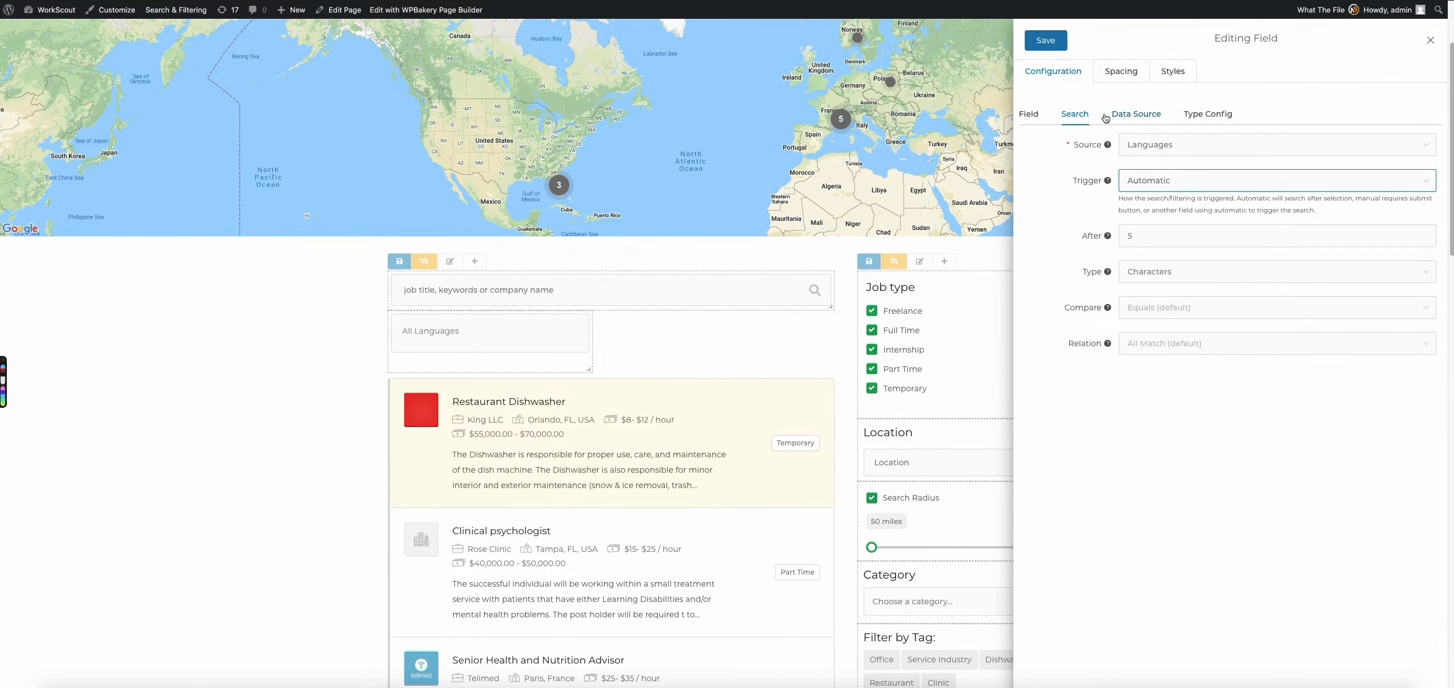
left_click(1170, 181)
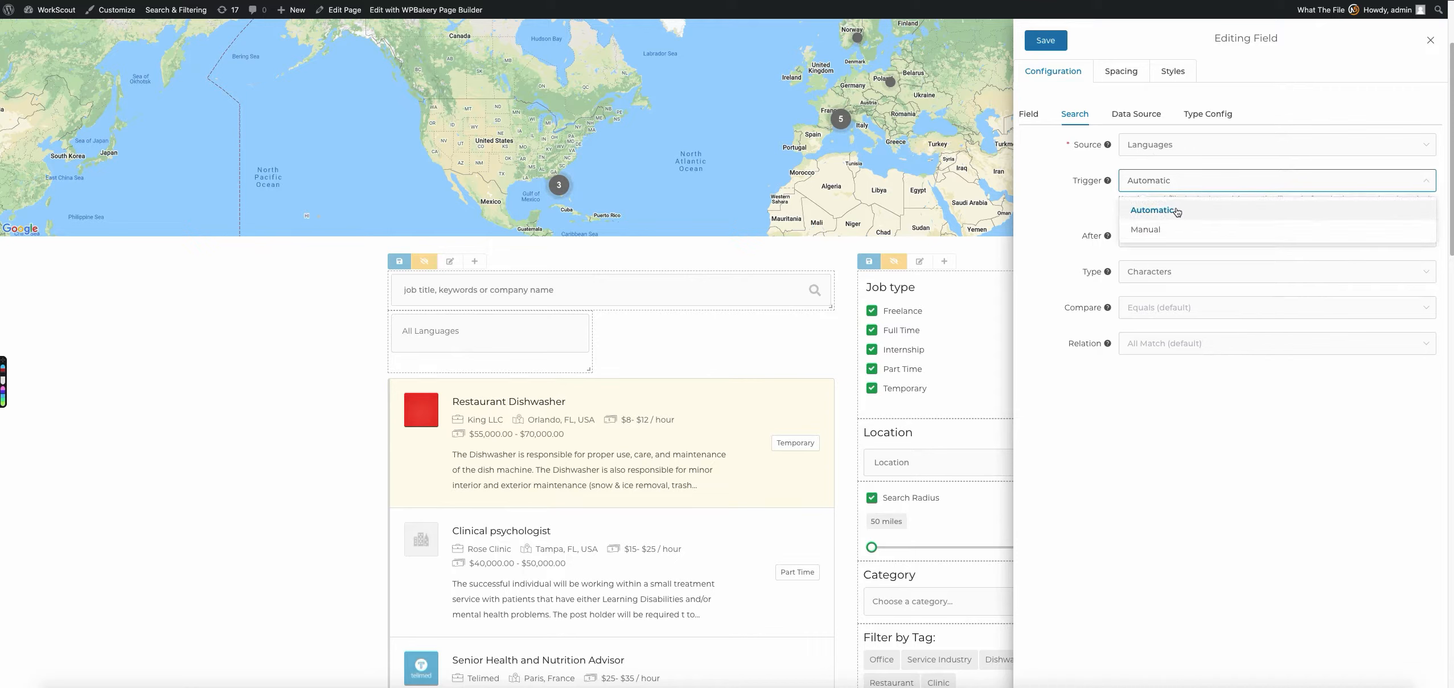
left_click(1051, 188)
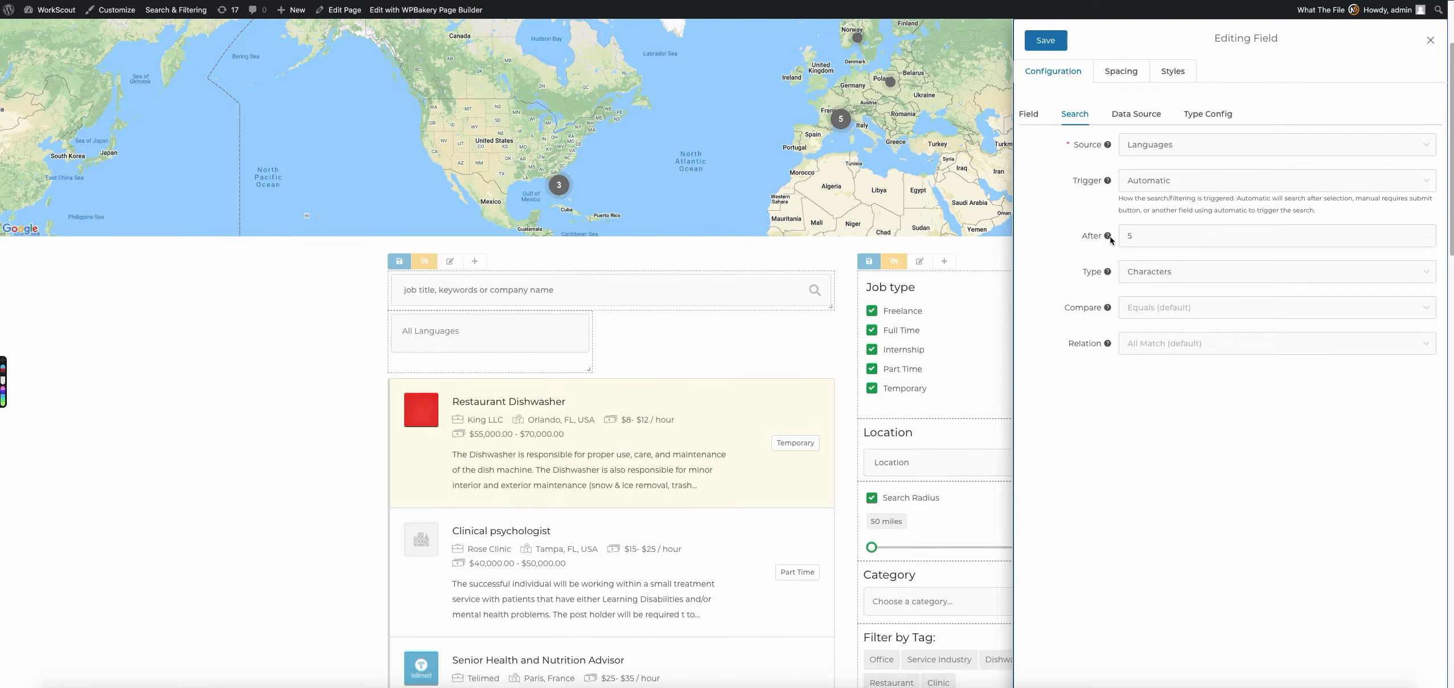
Step: Review the unit types for the automatic trigger threshold and try both Seconds and Milliseconds
mouse_move(1109, 237)
left_click(1173, 281)
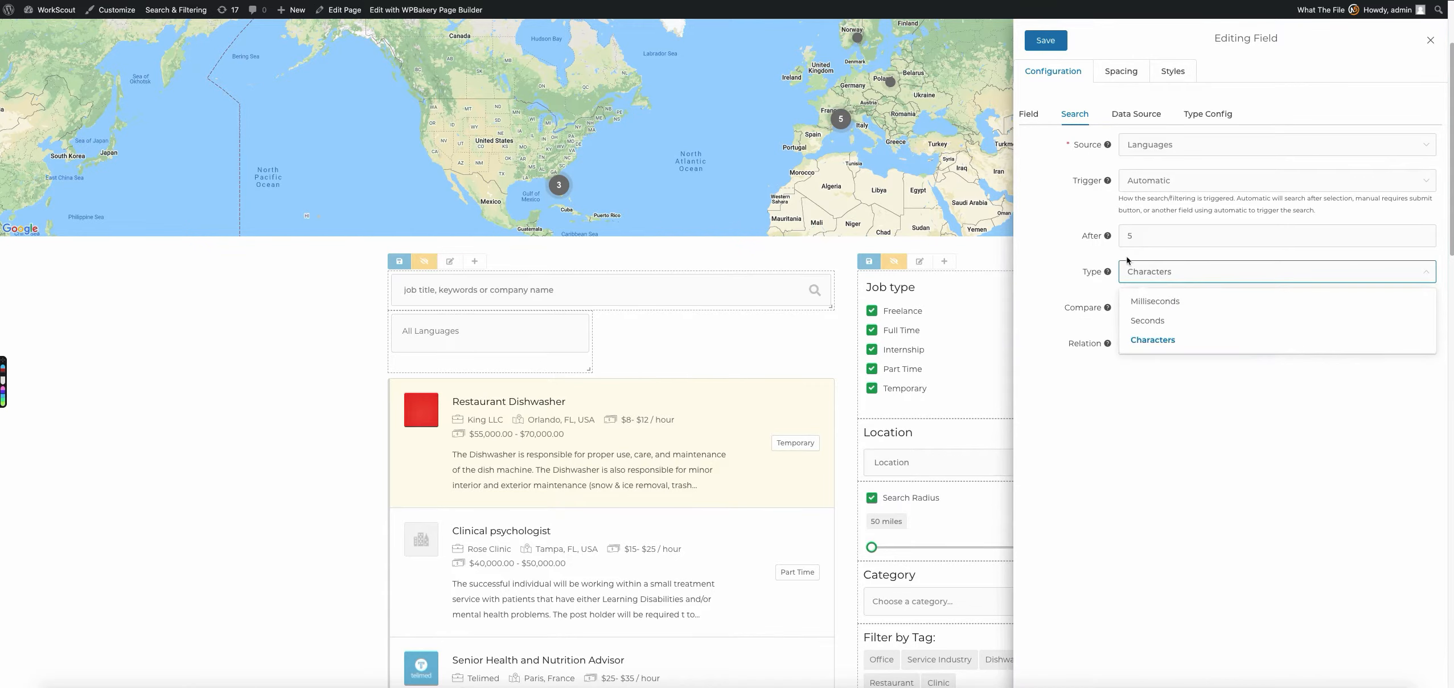
left_click(1181, 275)
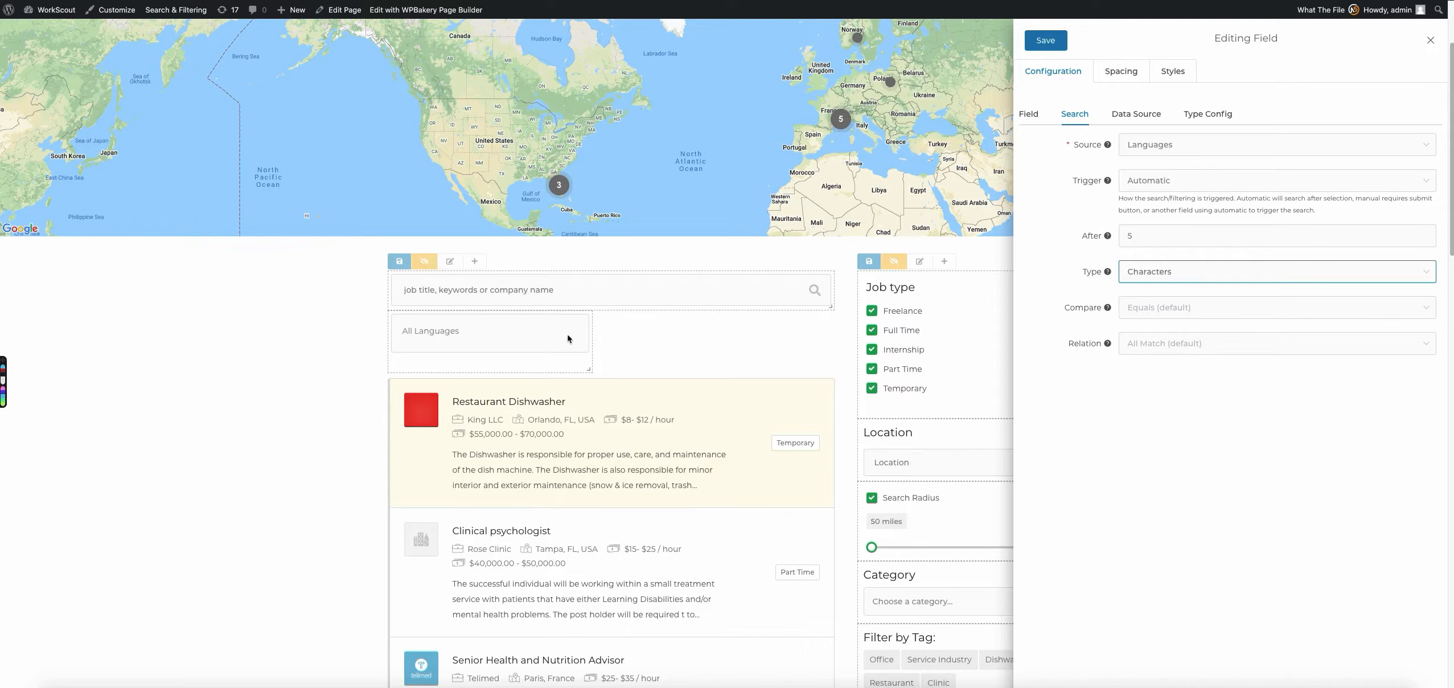
left_click(1202, 273)
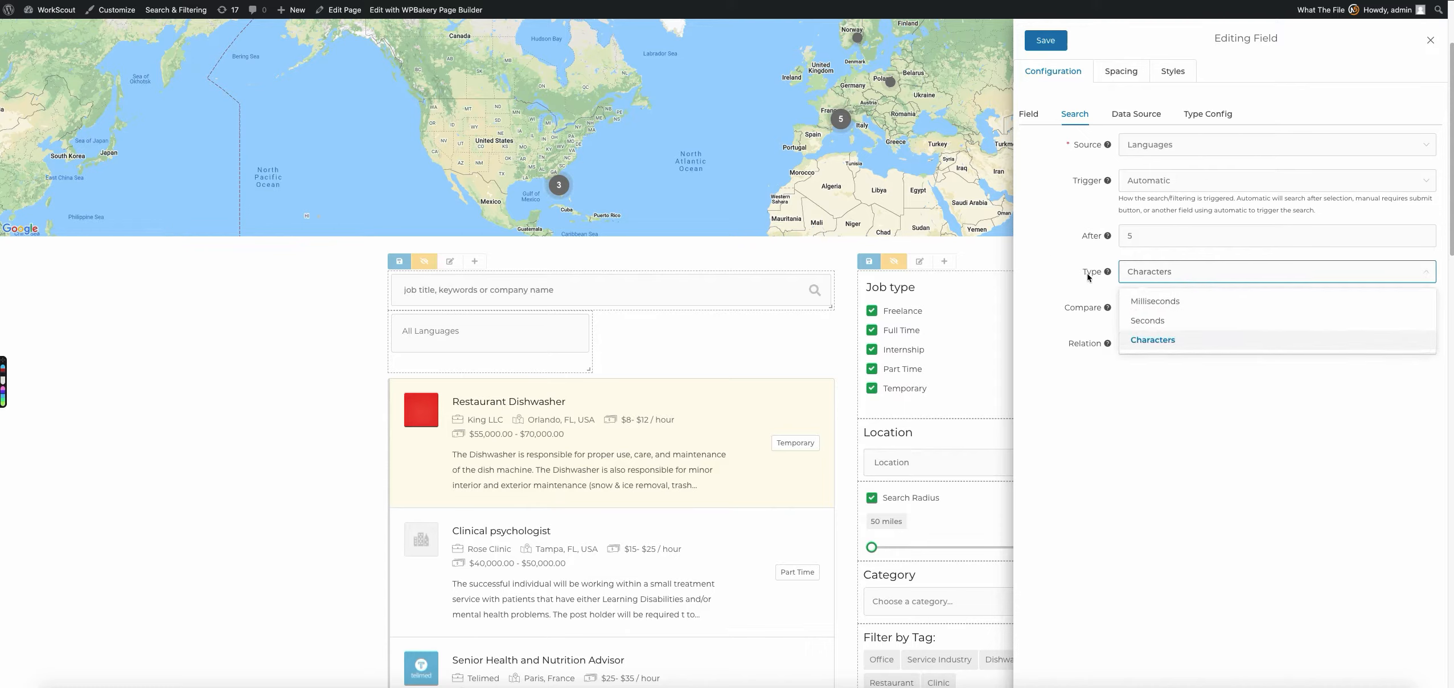
left_click(1077, 251)
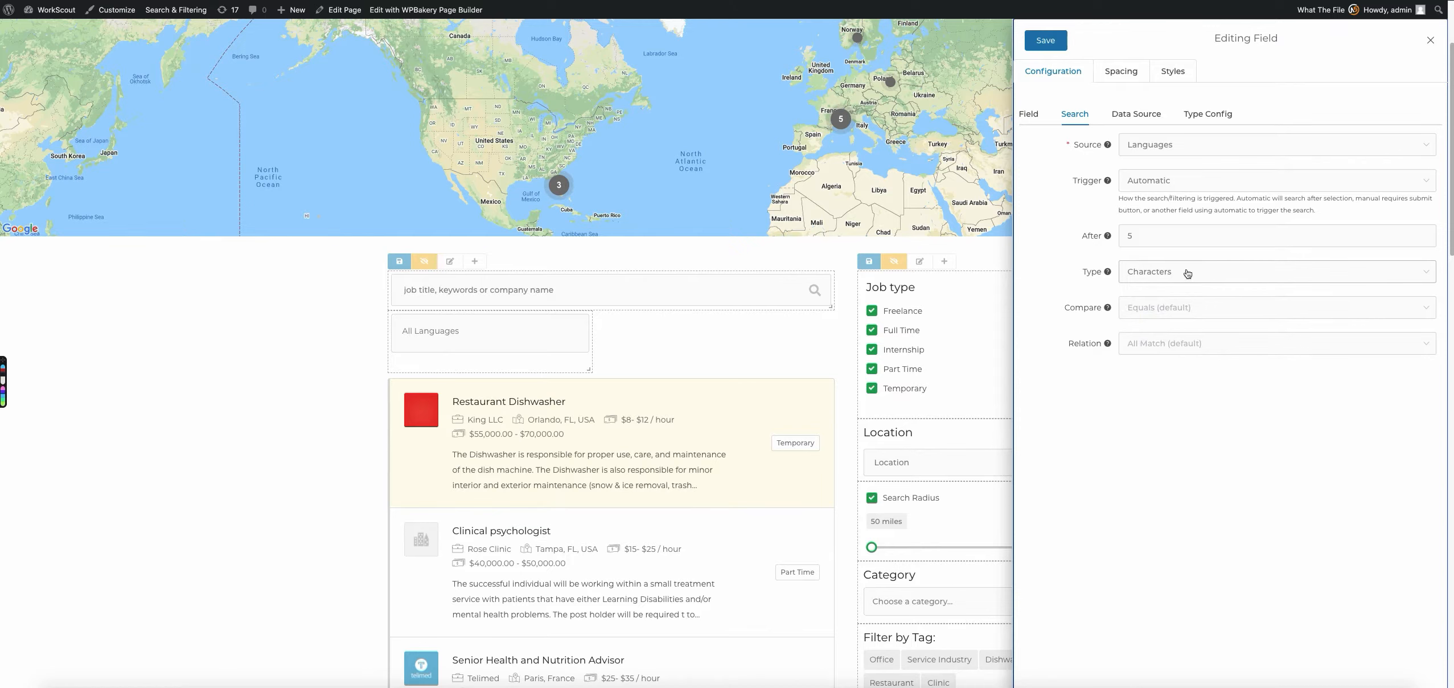
left_click(1133, 274)
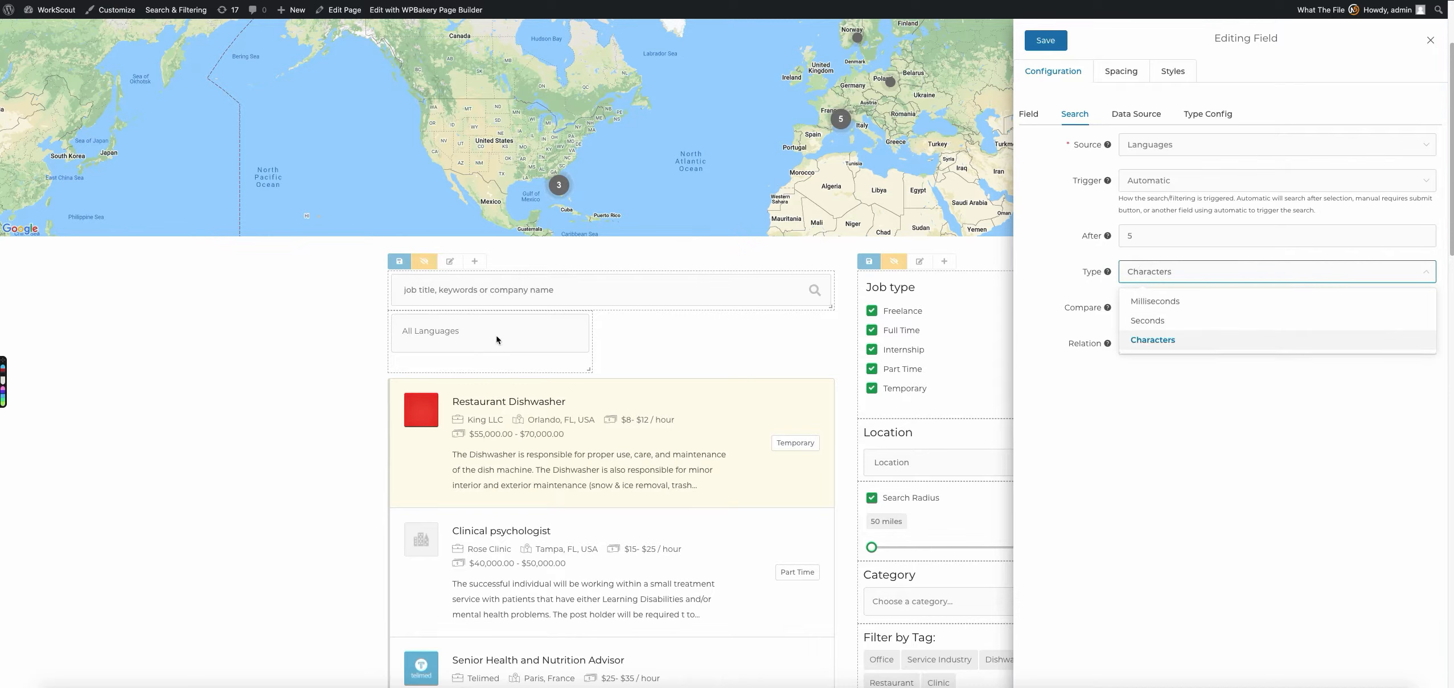
left_click(1173, 319)
left_click(1169, 279)
left_click(1173, 294)
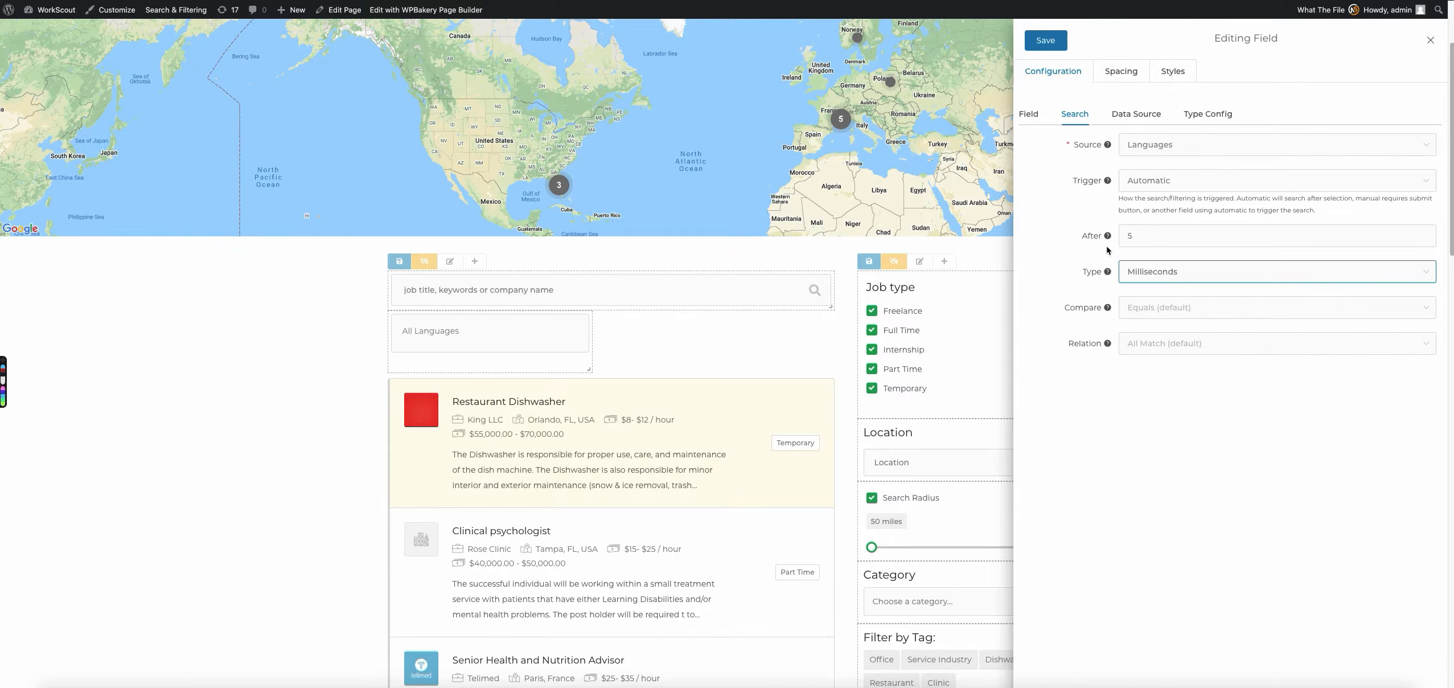
double_click(1183, 234)
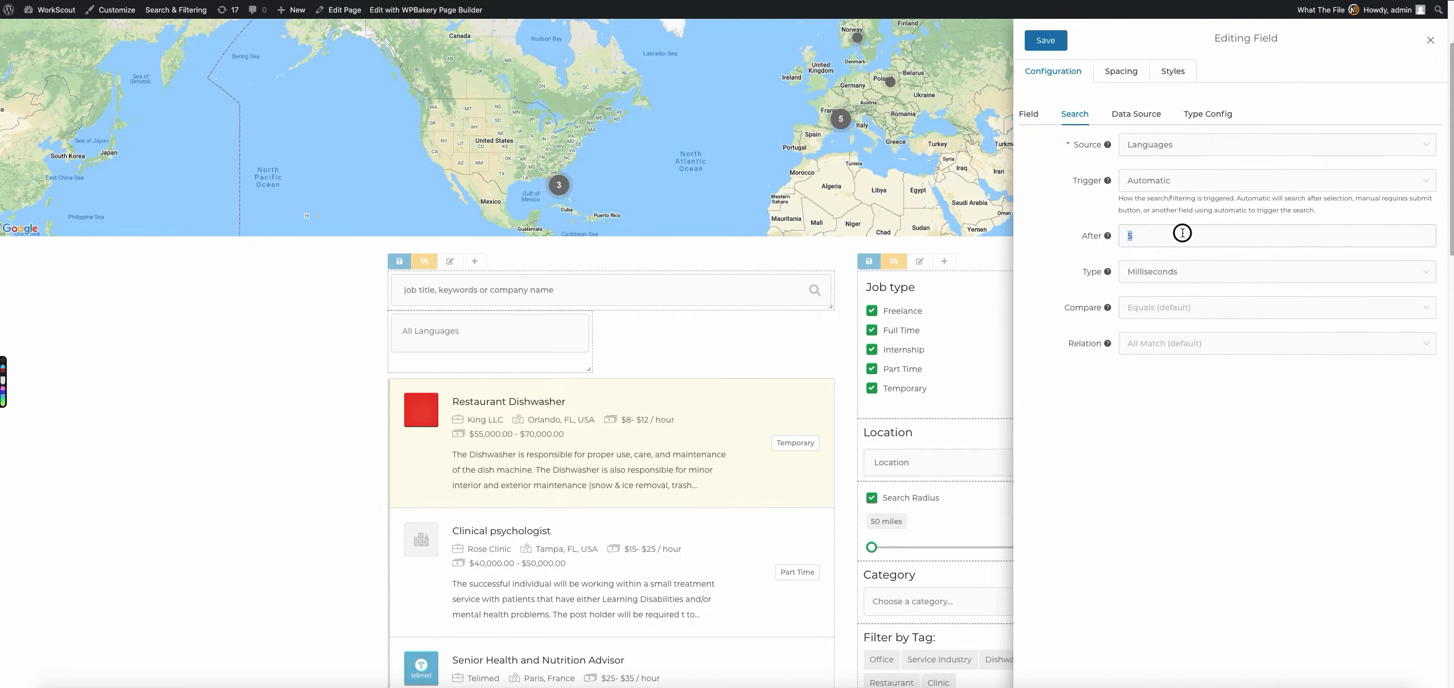
left_click(1187, 265)
left_click(1146, 322)
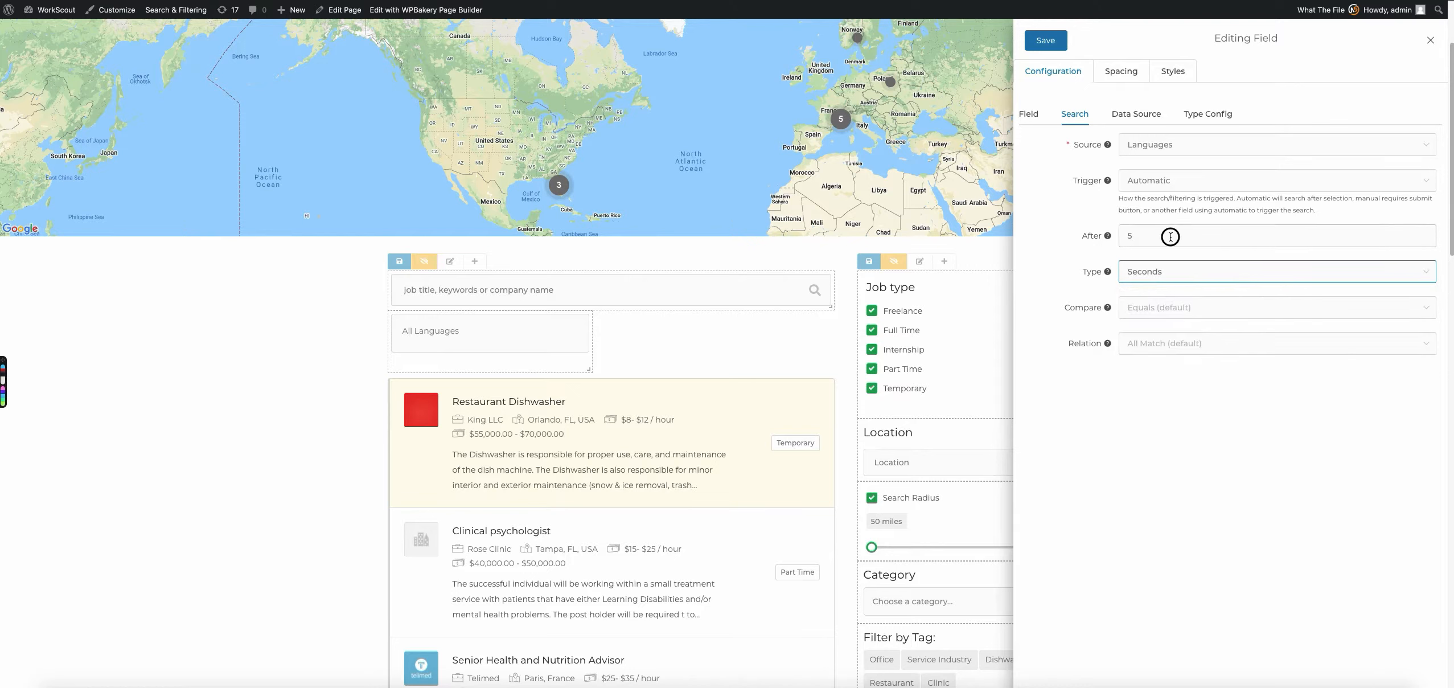
double_click(1170, 237)
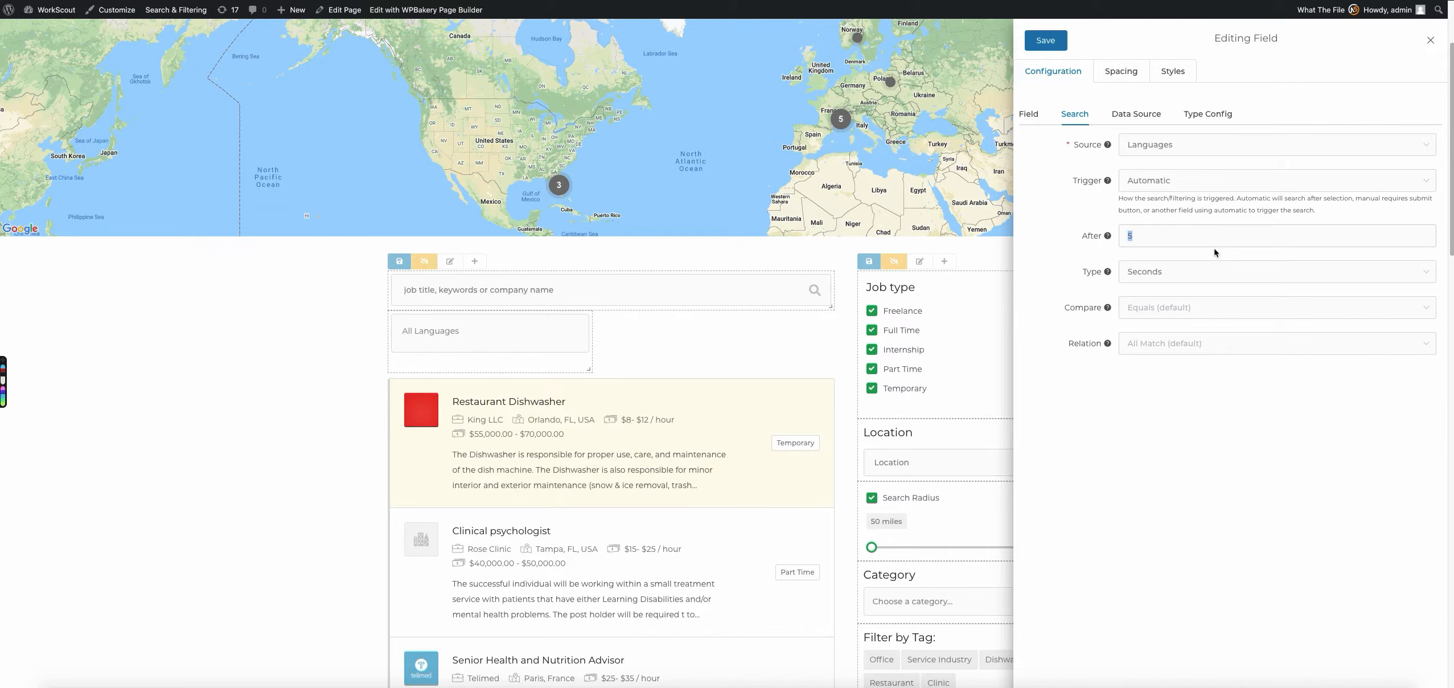
Step: Set the automatic search trigger to run after 500 milliseconds
left_click(1181, 272)
left_click(1179, 304)
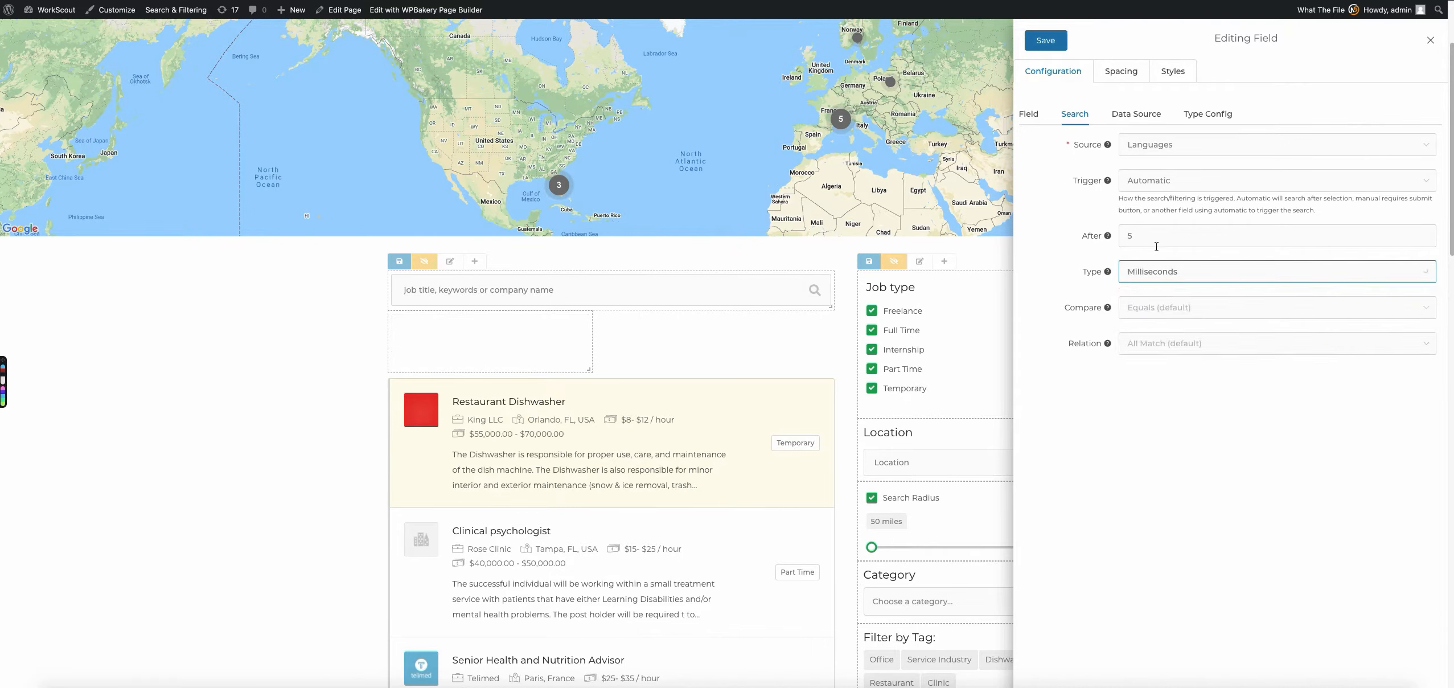
left_click(1157, 236)
type("00")
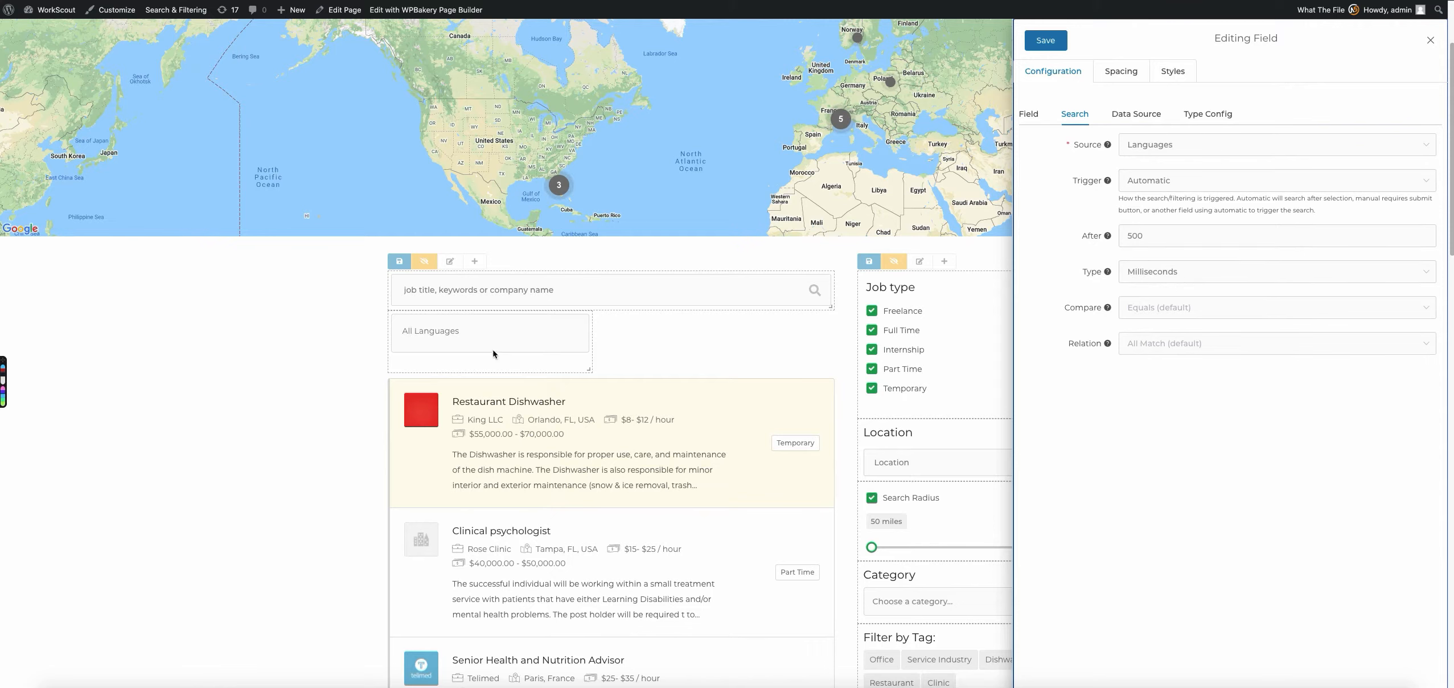
left_click(1190, 275)
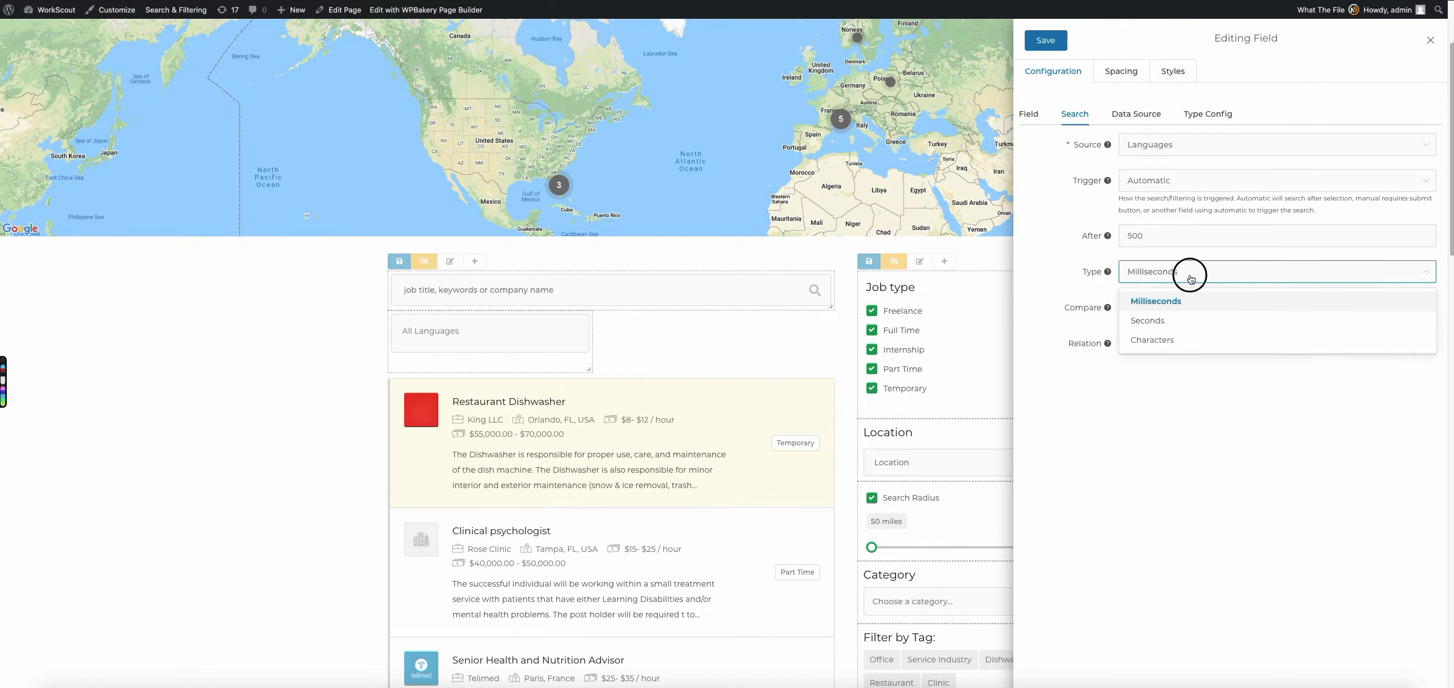
left_click(1163, 289)
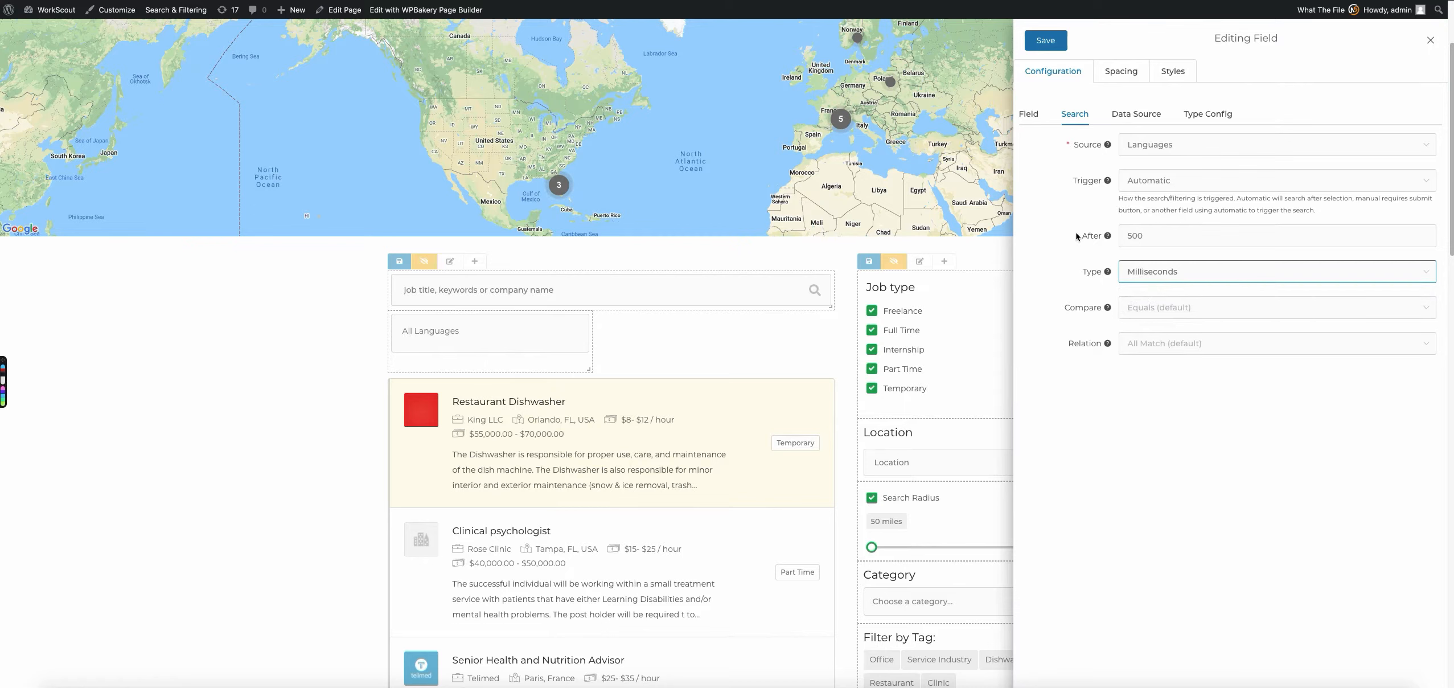
left_click(1060, 423)
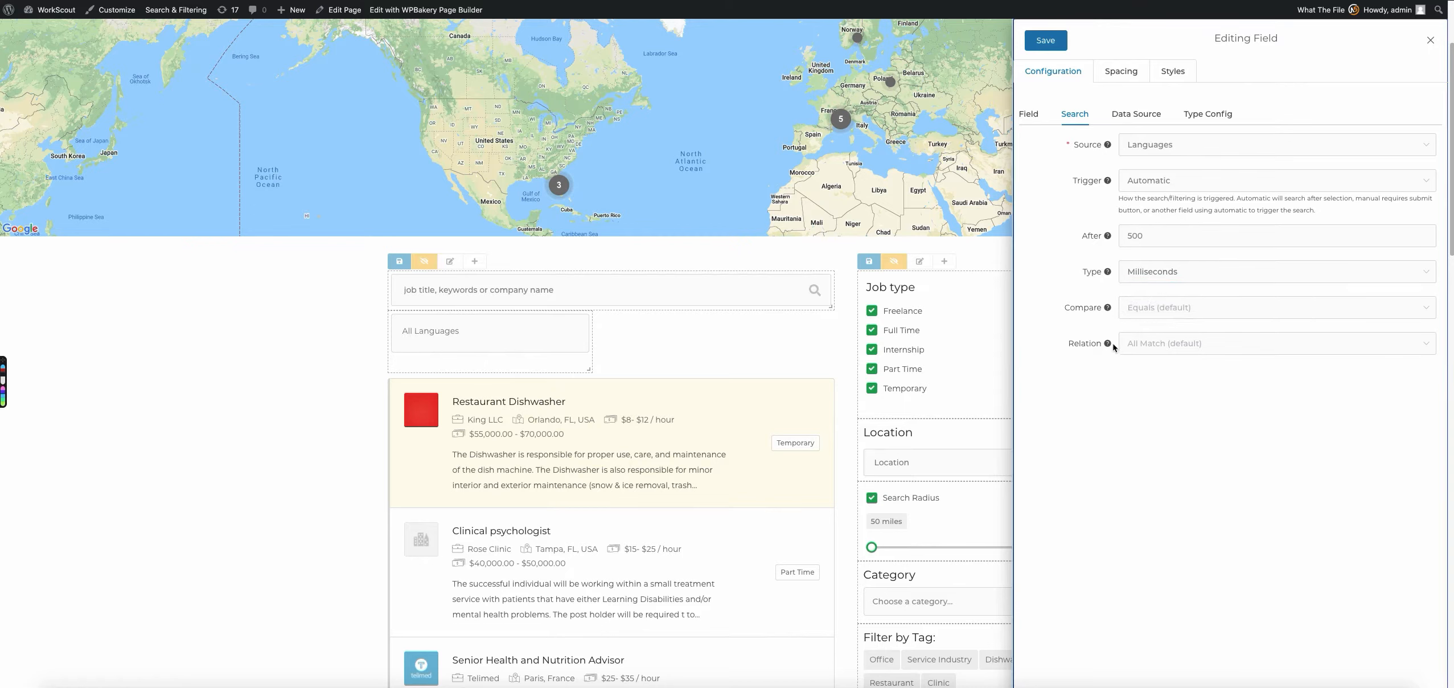
Step: Show the help for the Languages field's Compare setting and examine its comparison operators, from Equals (default) to Does Not Contain
left_click(1109, 308)
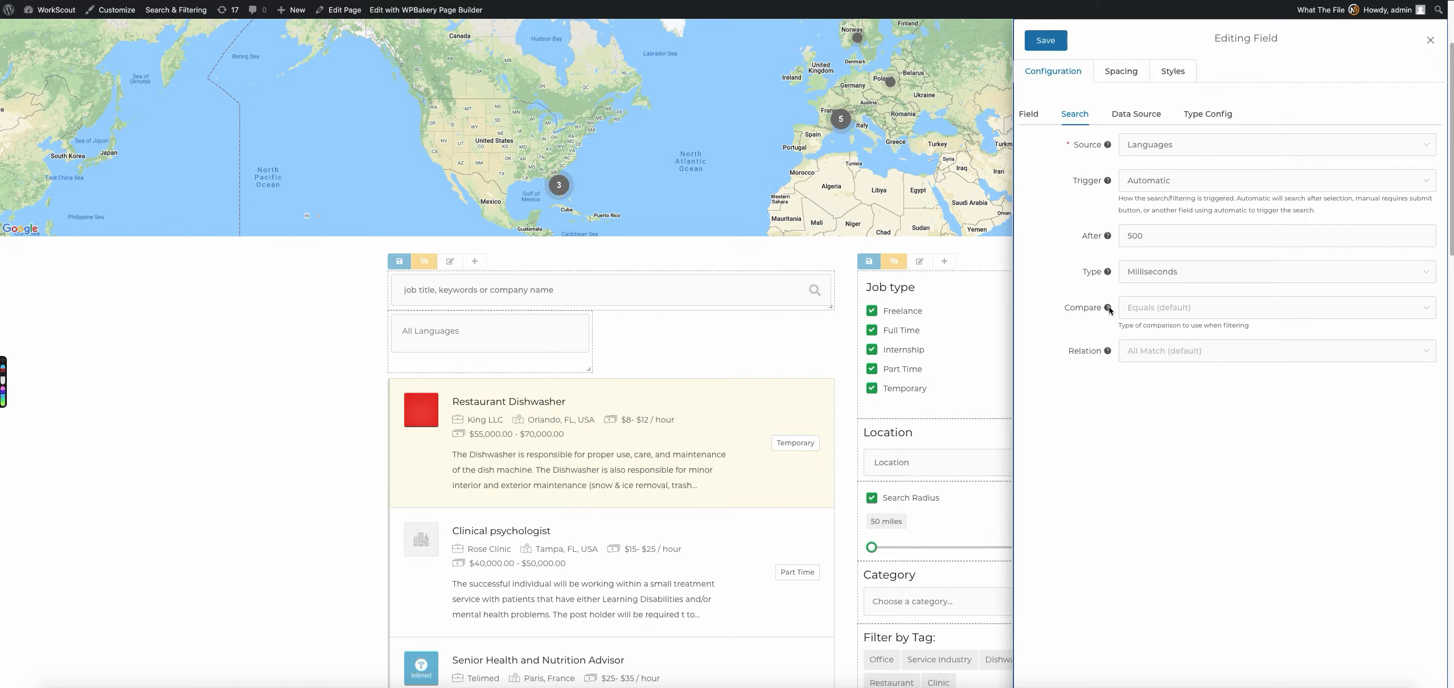
left_click(1109, 309)
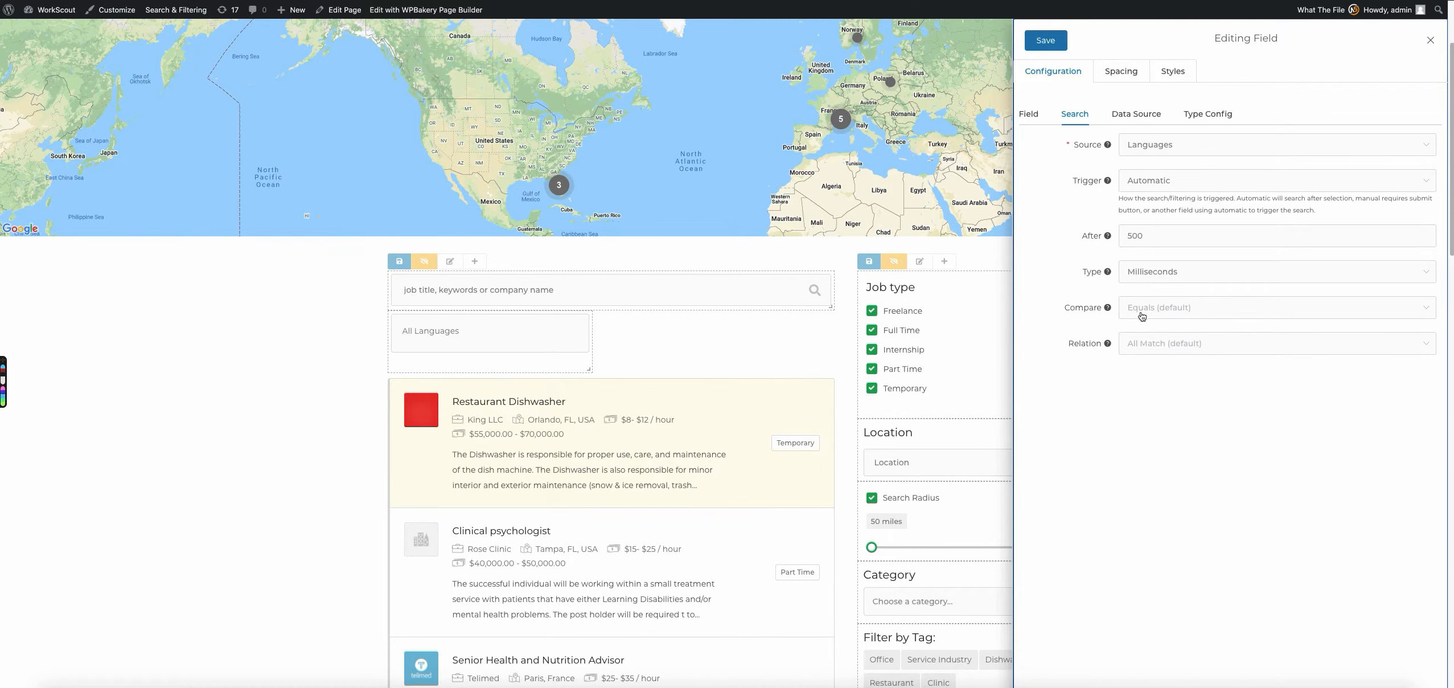
left_click(1197, 315)
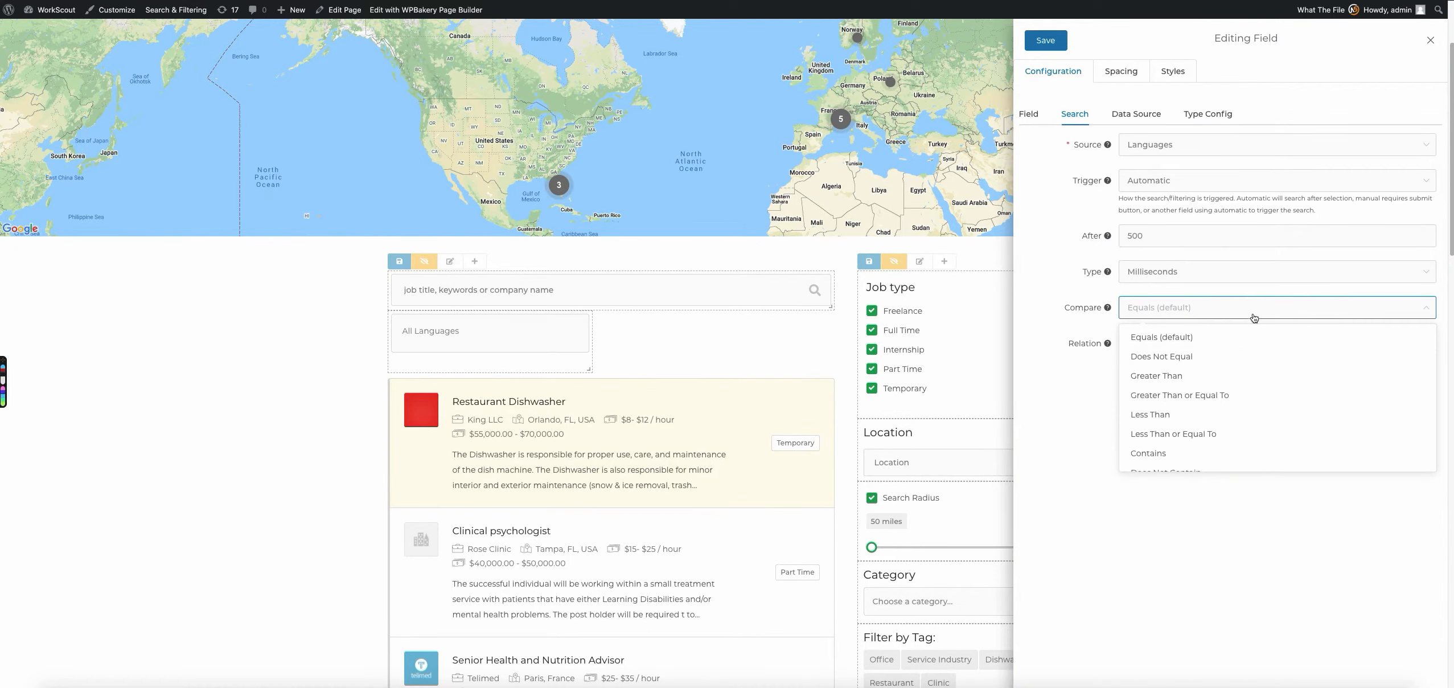
scroll(1217, 324, "down", 1)
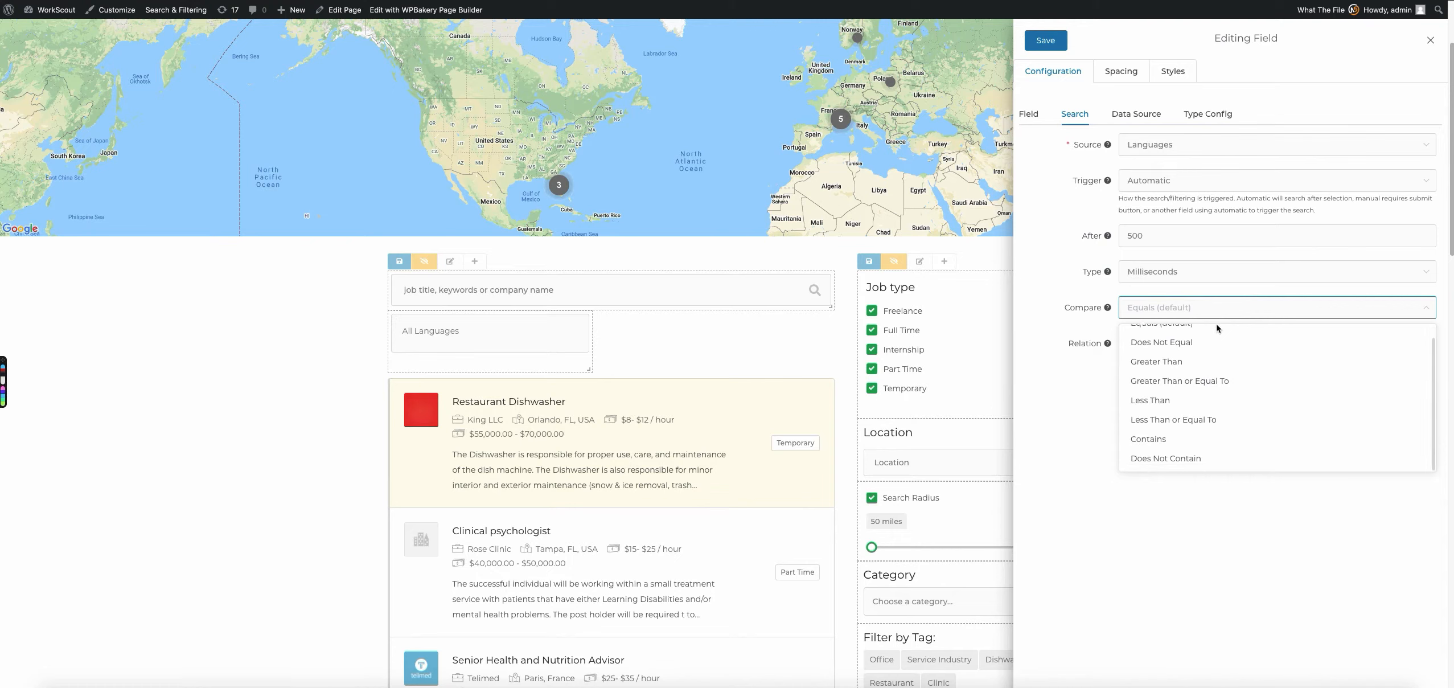
scroll(1209, 350, "up", 1)
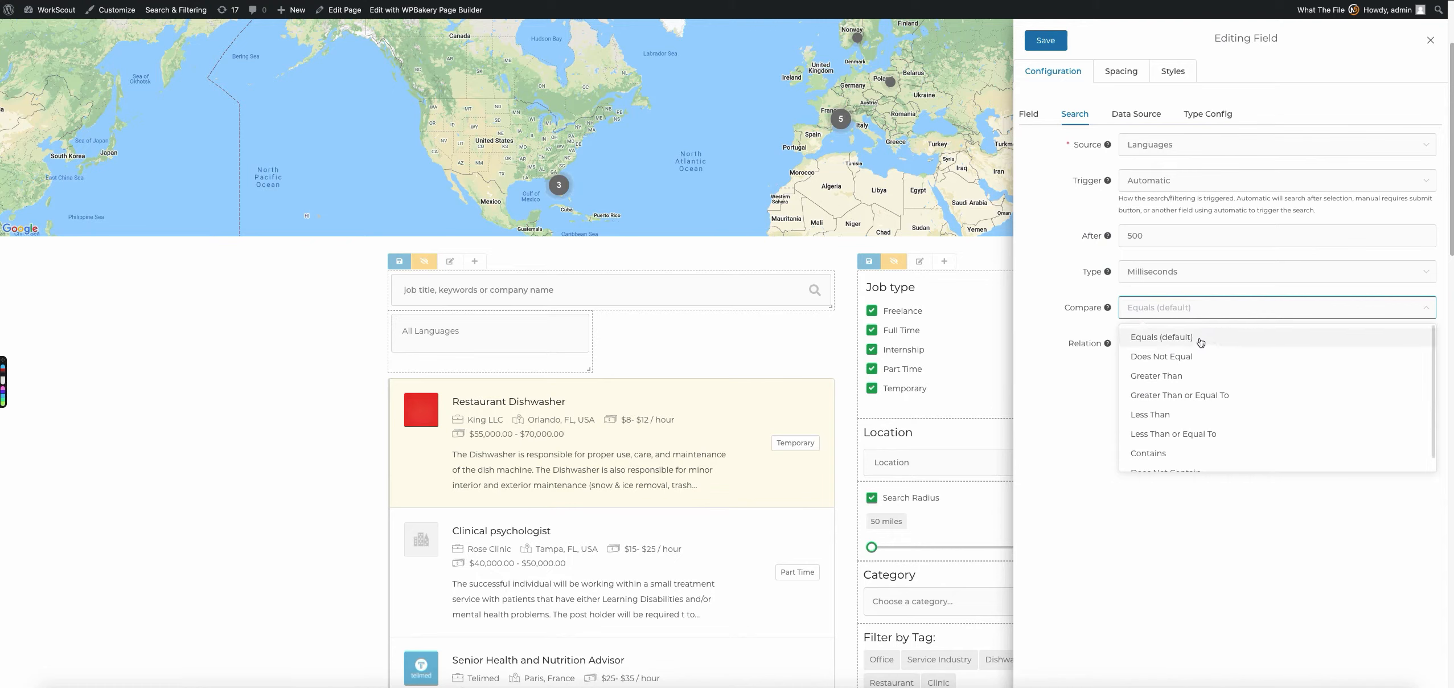
scroll(1205, 363, "down", 1)
scroll(1204, 363, "down", 1)
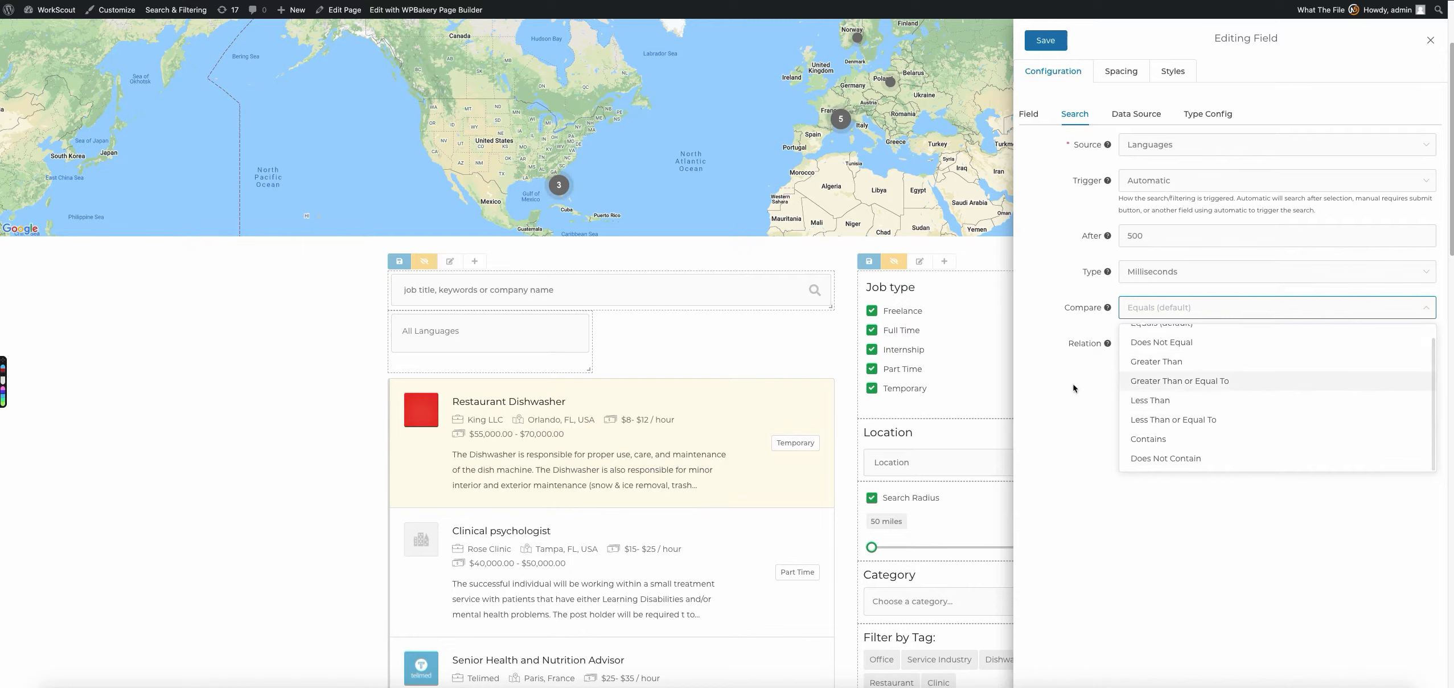
scroll(1173, 353, "up", 1)
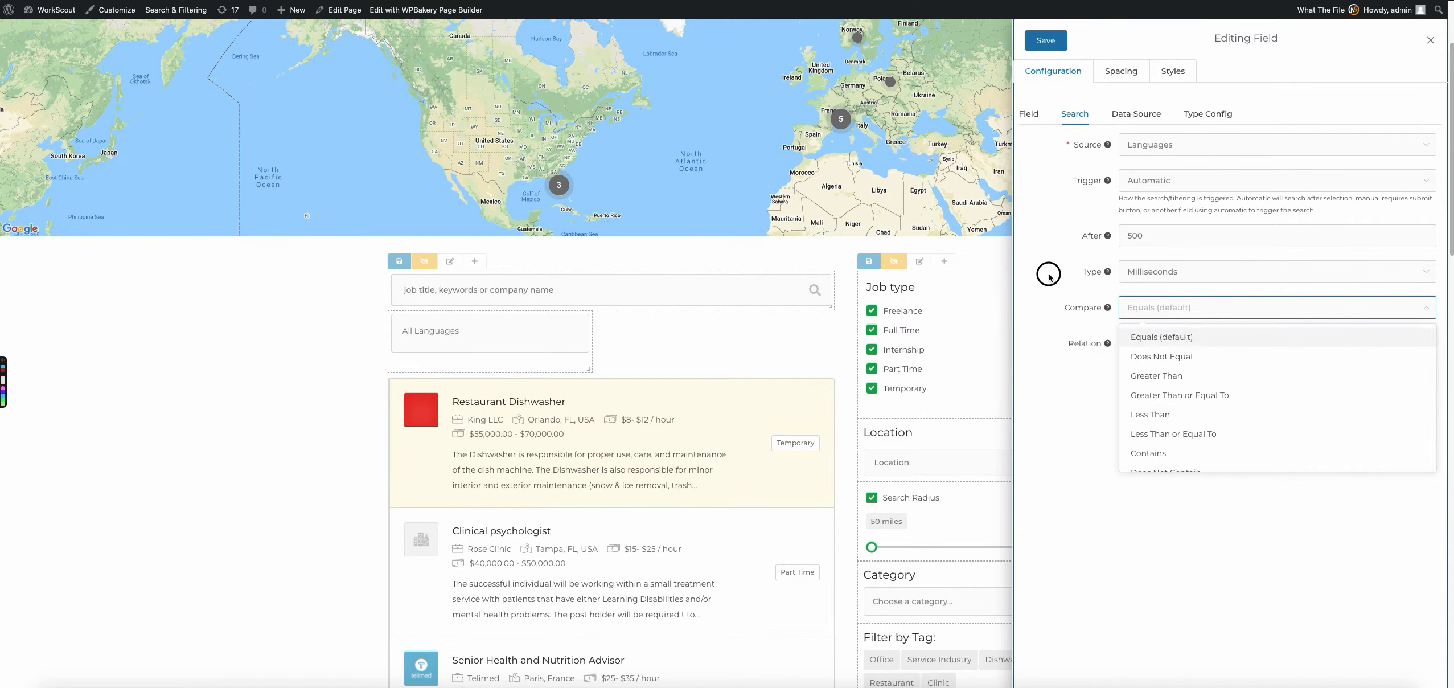
left_click(1189, 307)
left_click(1210, 311)
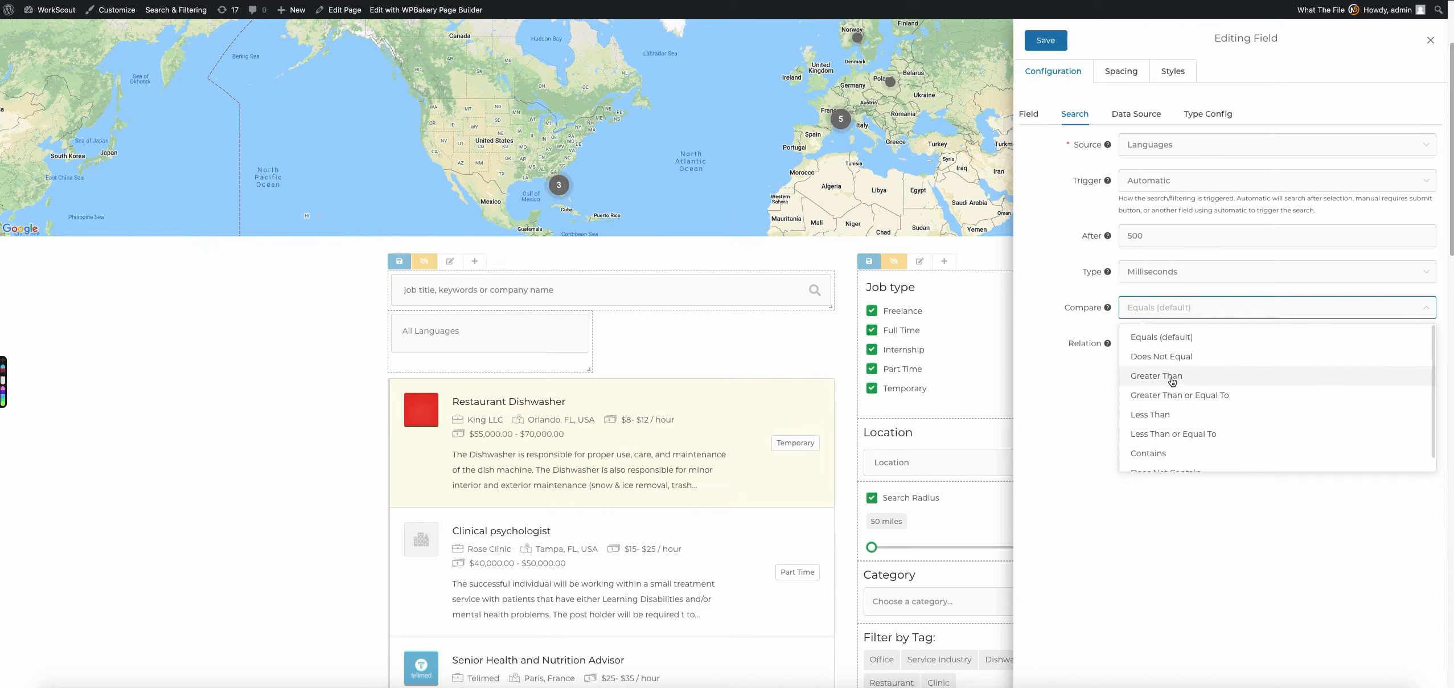
left_click(1051, 301)
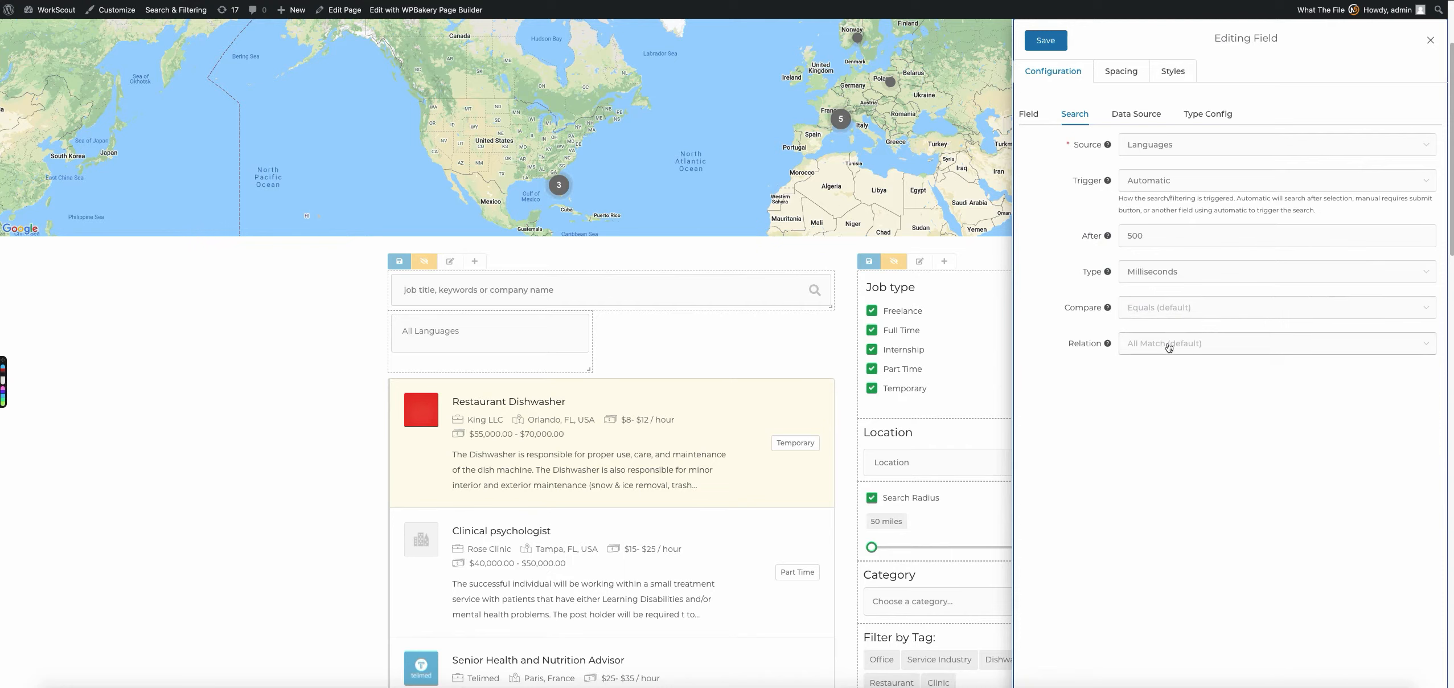
Step: Show the help for the Languages field's Relation setting and review its match options
left_click(1108, 344)
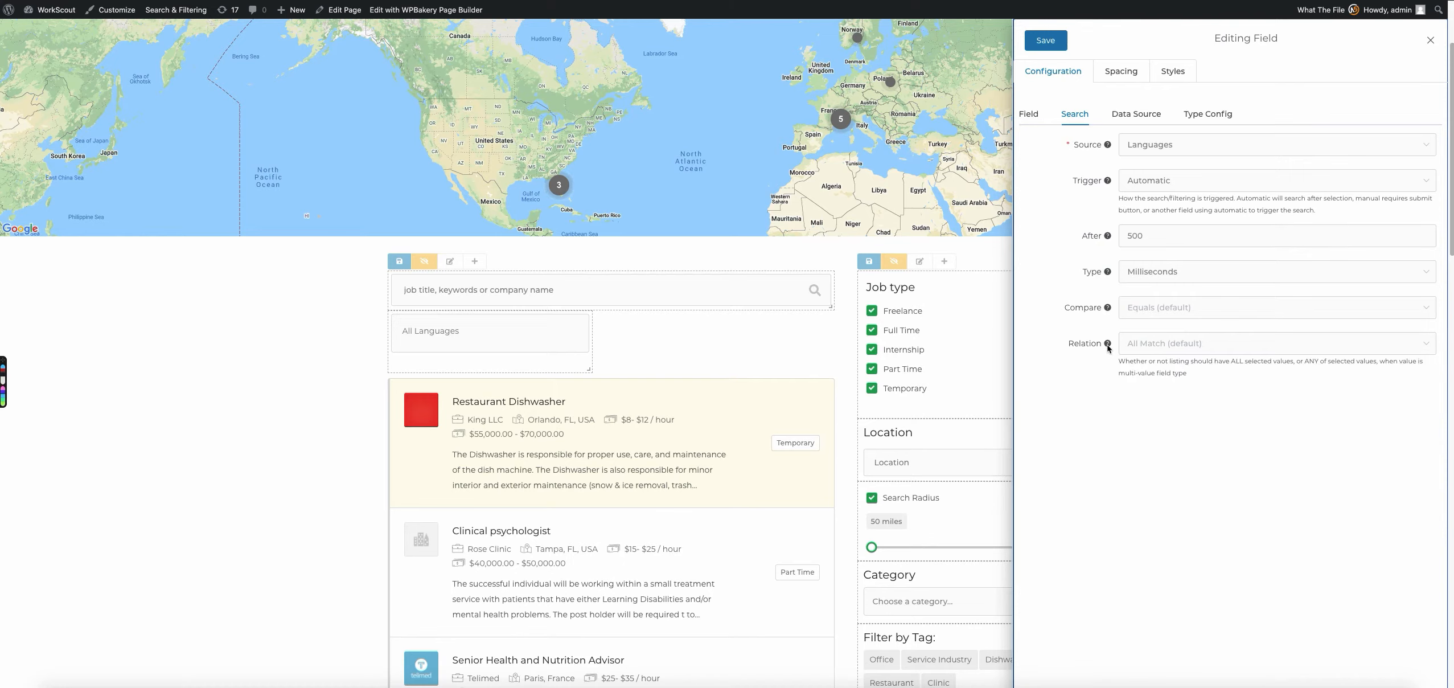
left_click(1178, 345)
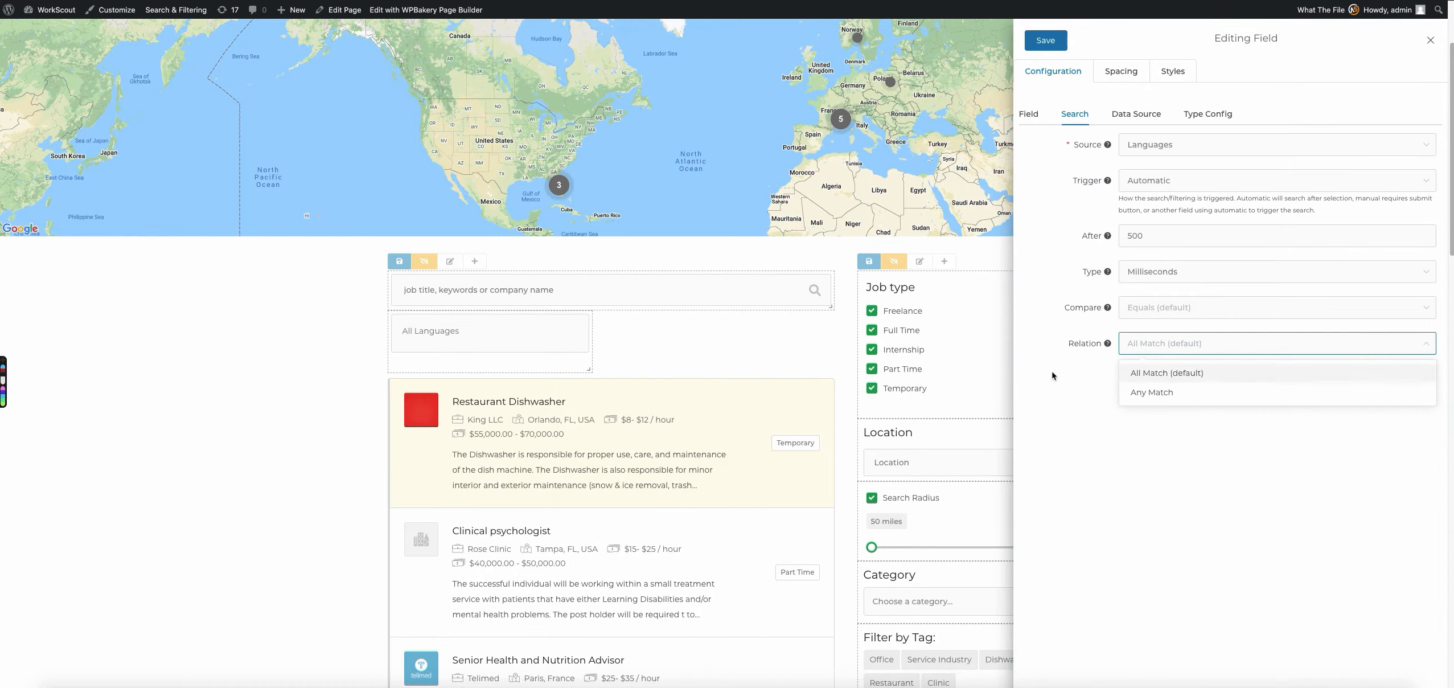
left_click(1108, 370)
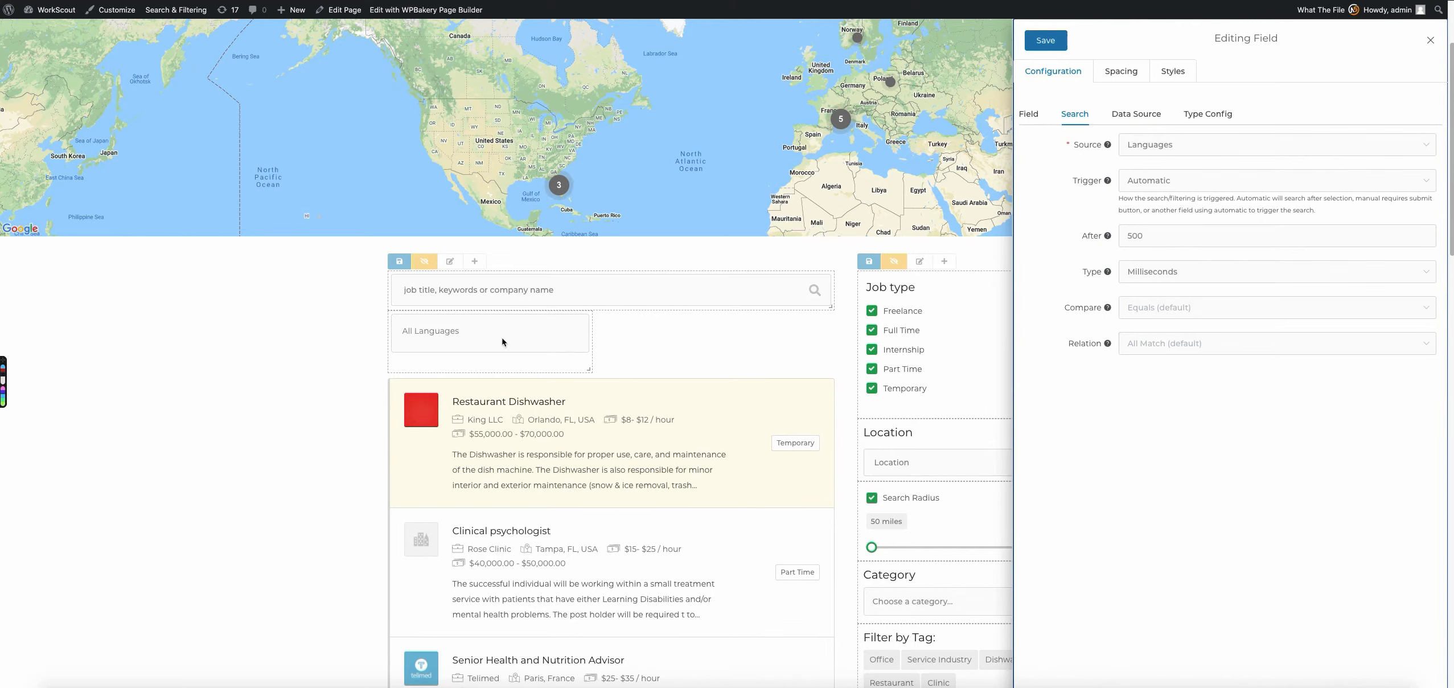
Step: Try Any Match as the Languages field's relation, set it back to All Match (default), and save the field
left_click(1248, 350)
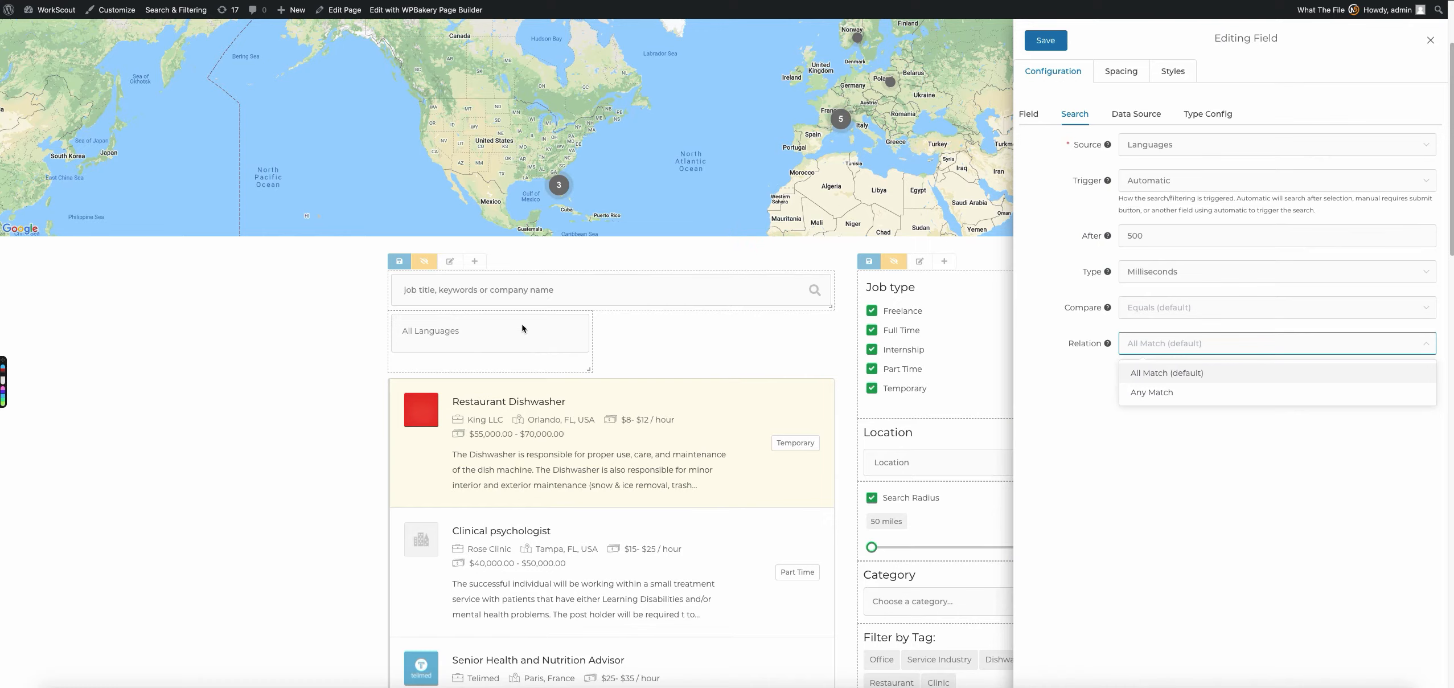
left_click(1189, 393)
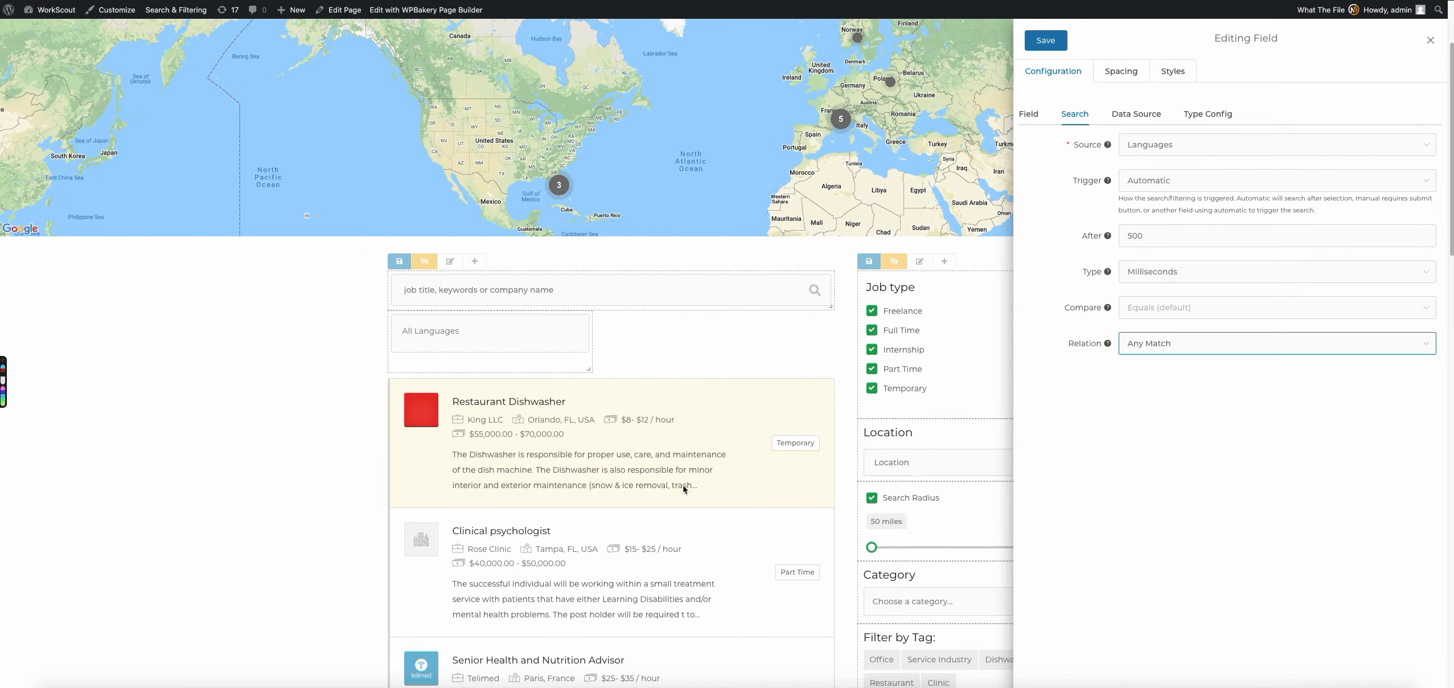
left_click(1186, 348)
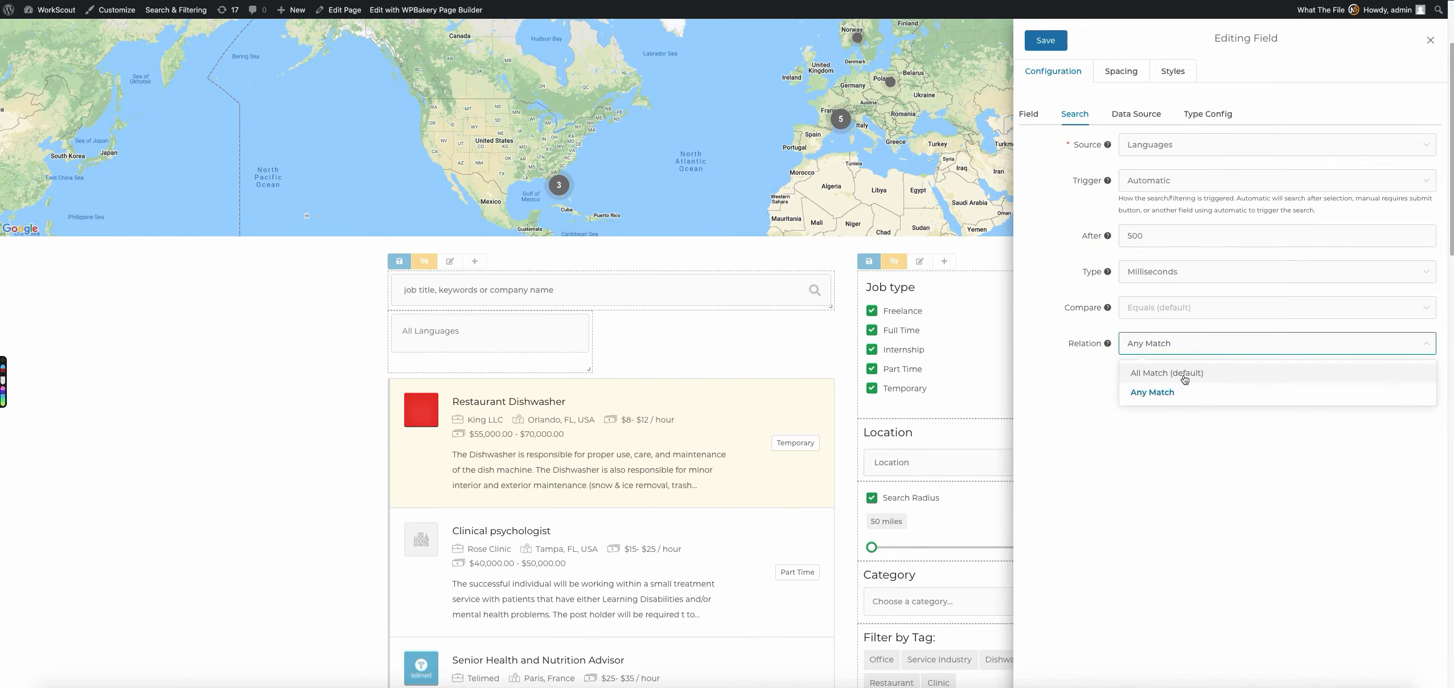
left_click(1181, 371)
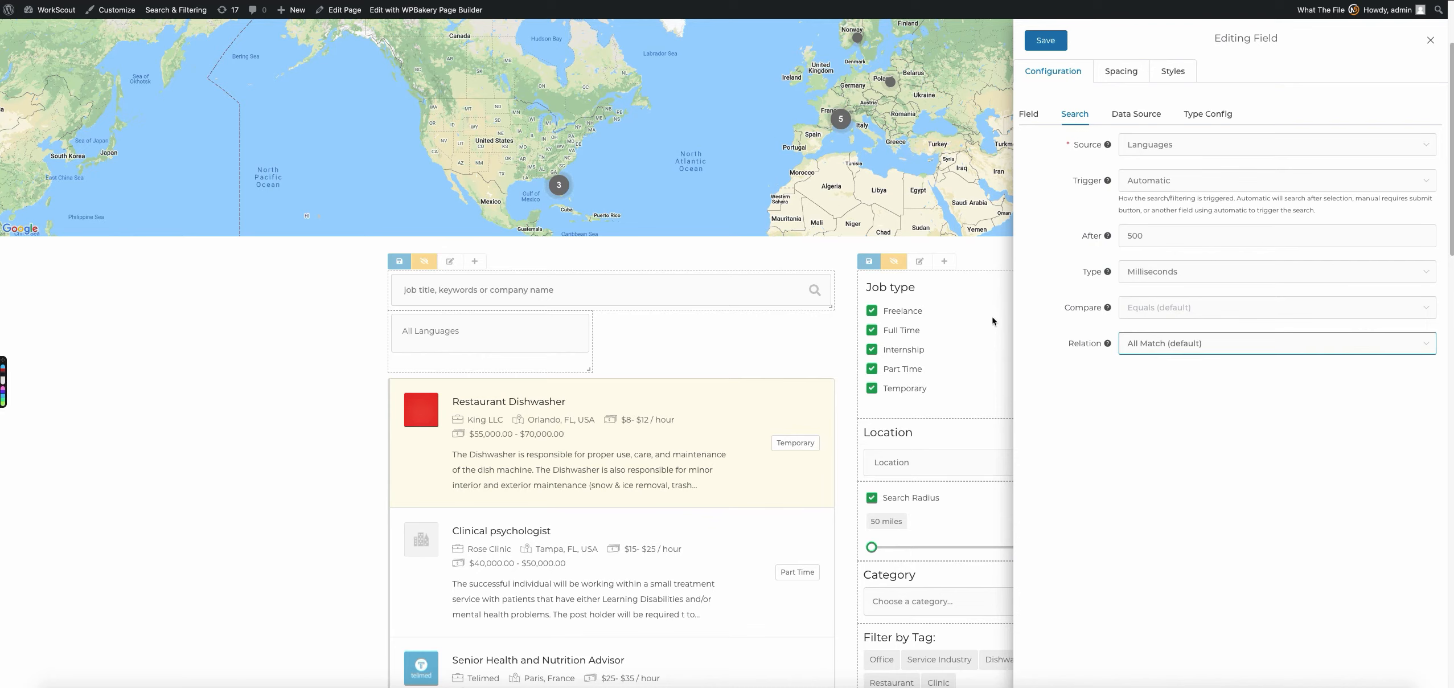
left_click(1046, 40)
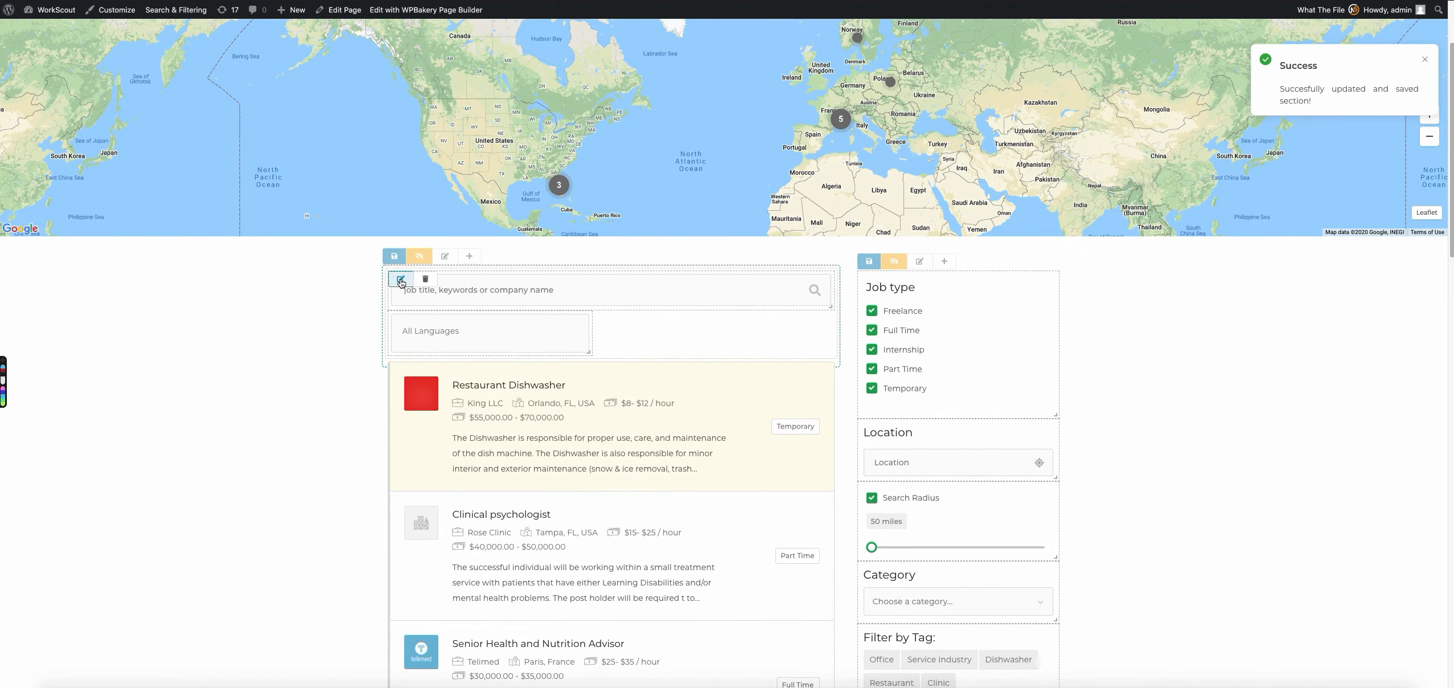
Step: Open the search settings of the keyword search field and try the Automatic trigger
left_click(401, 280)
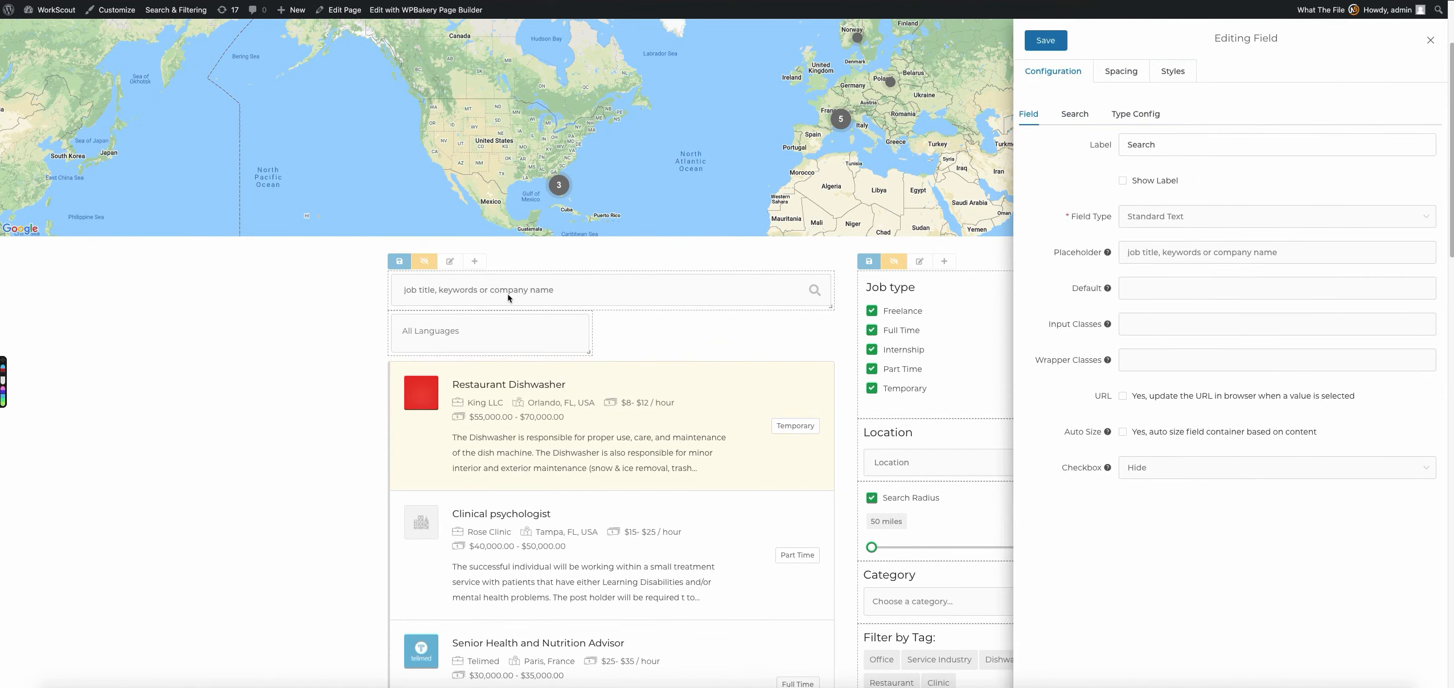
left_click(1071, 117)
left_click(1156, 180)
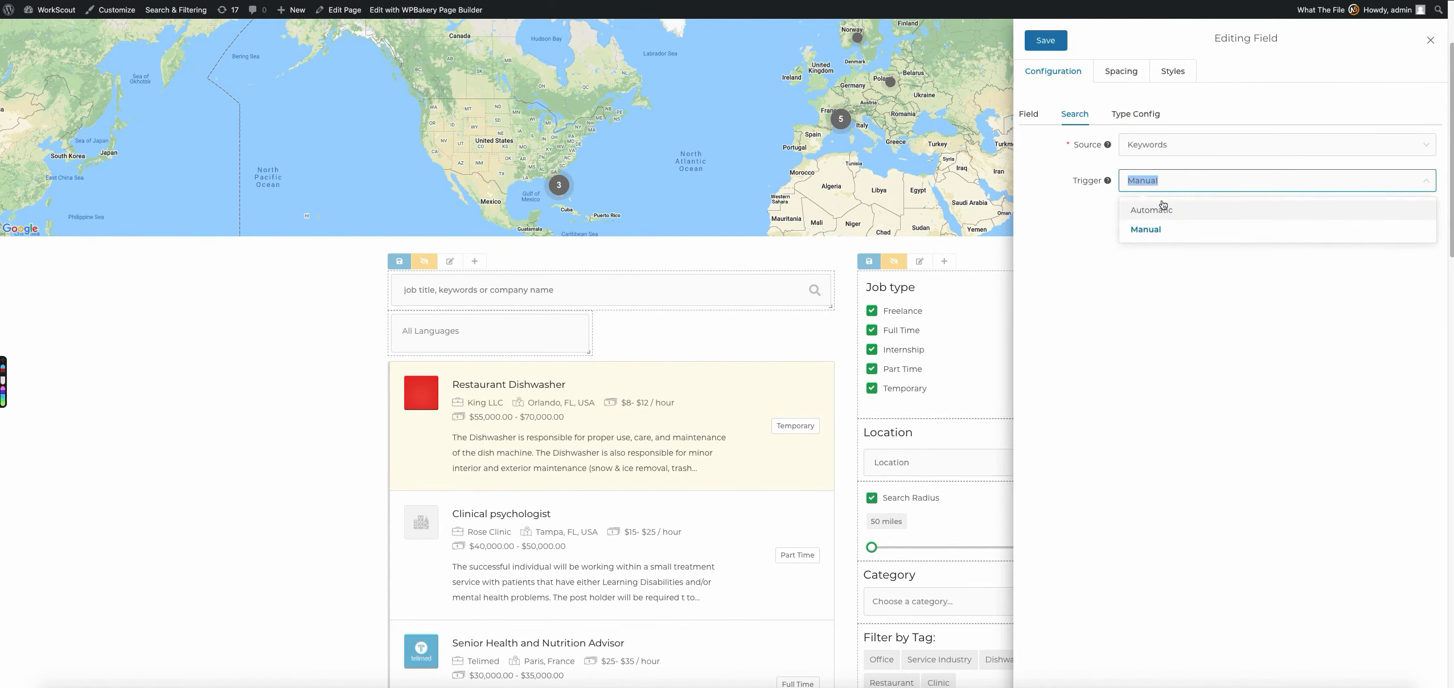
left_click(1161, 218)
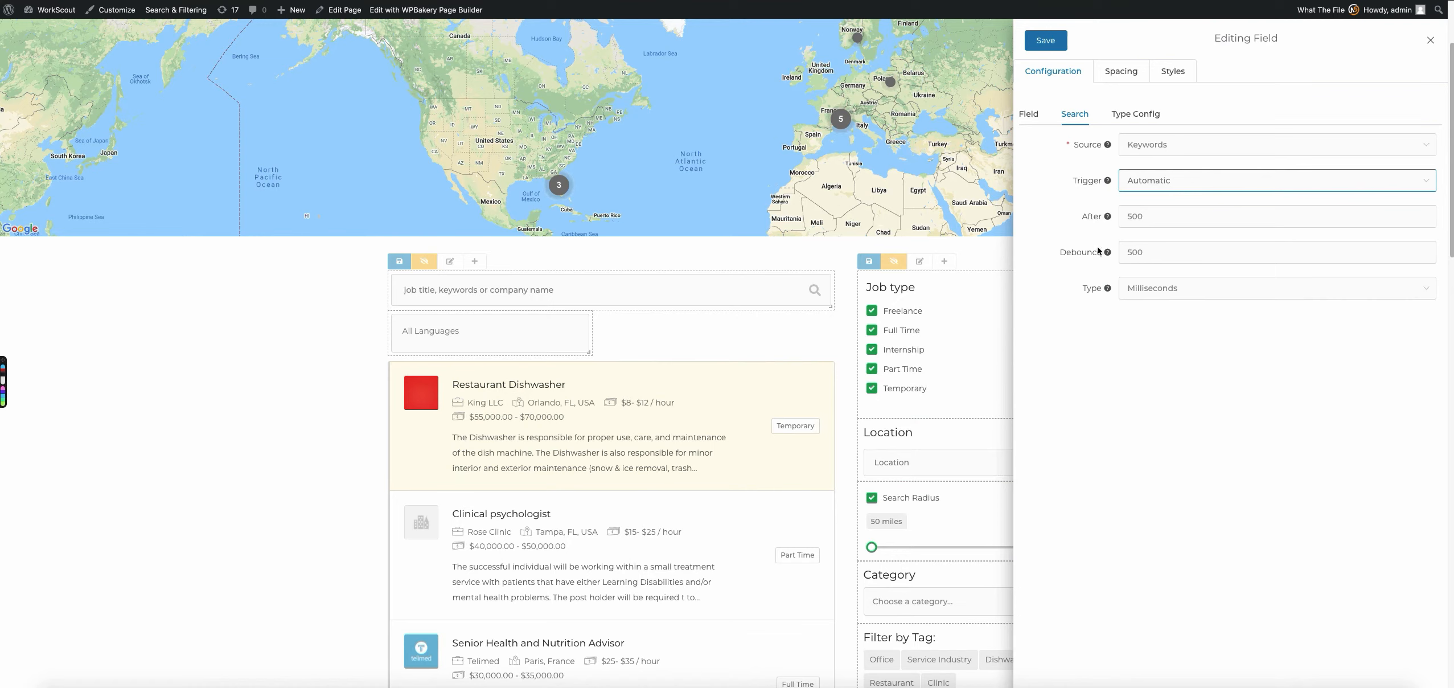
Step: Review the keyword field's trigger unit types and try triggering the search after 5 characters
left_click(1166, 291)
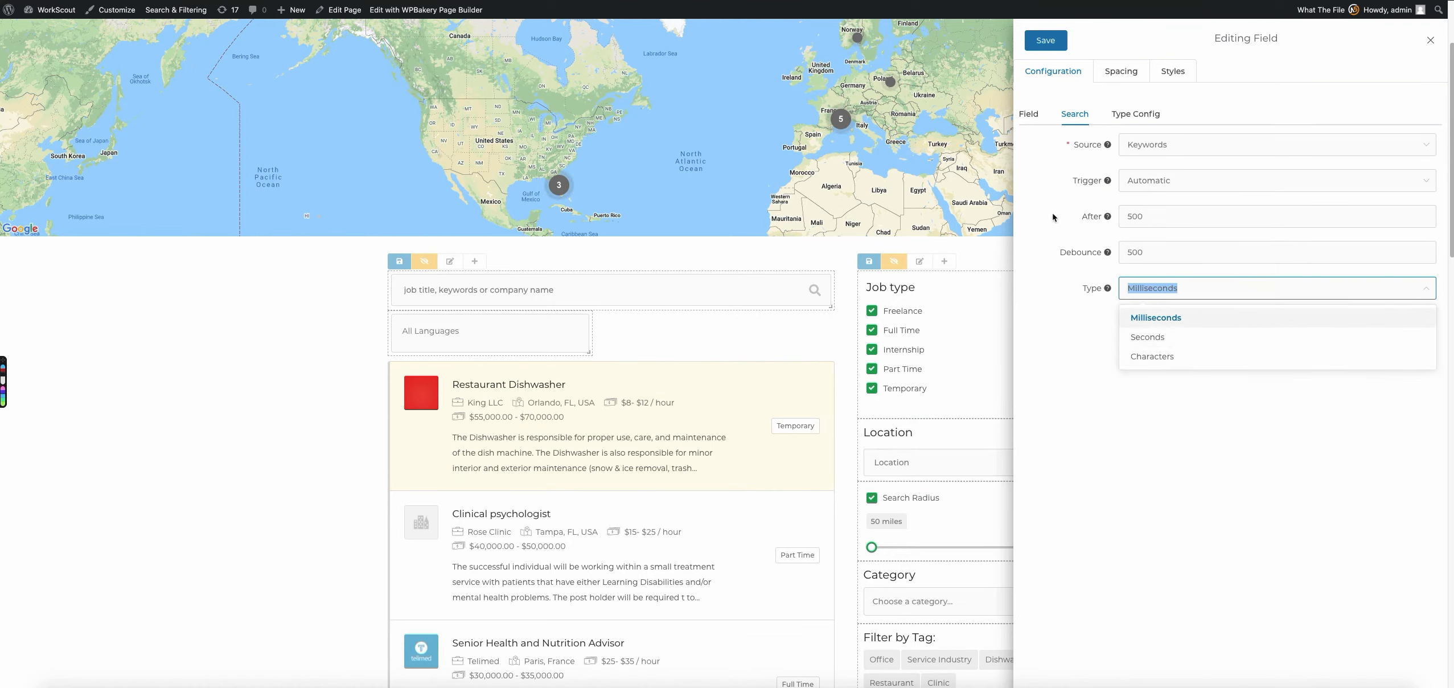
left_click(1107, 312)
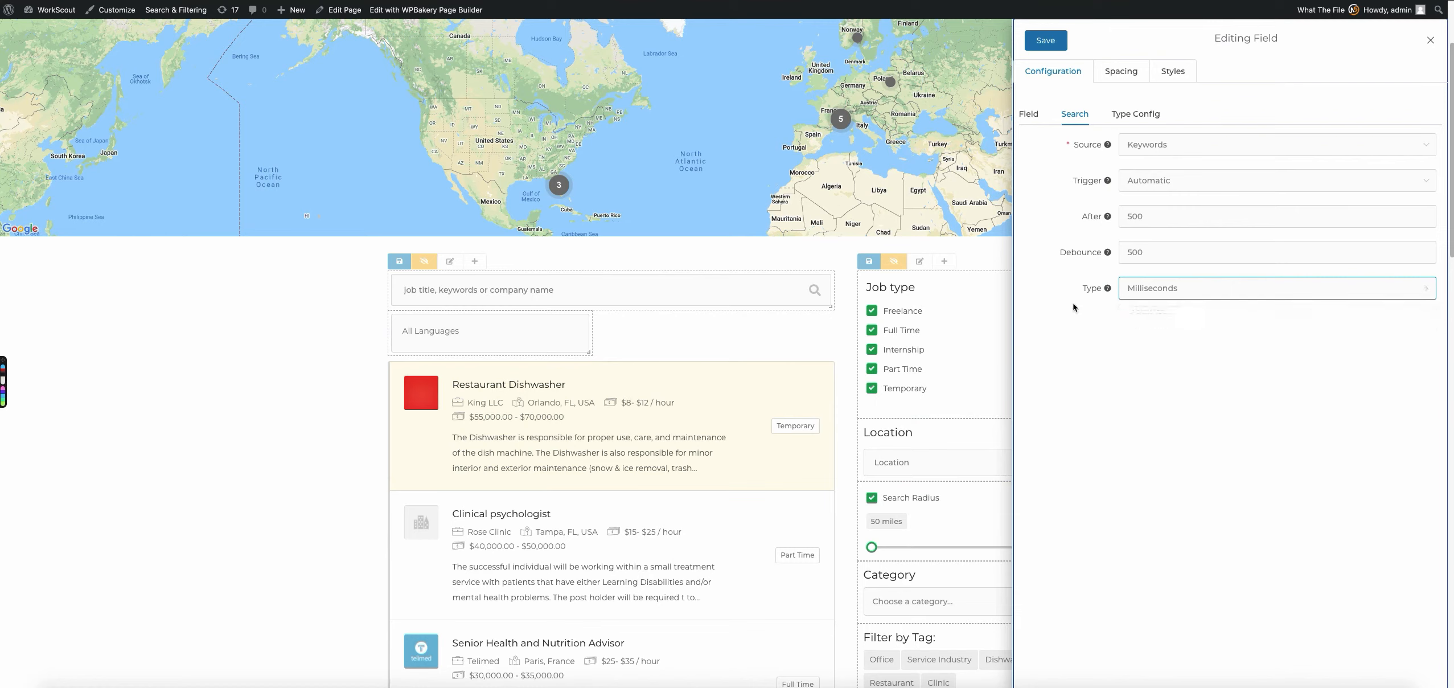
left_click(1166, 292)
left_click(1155, 333)
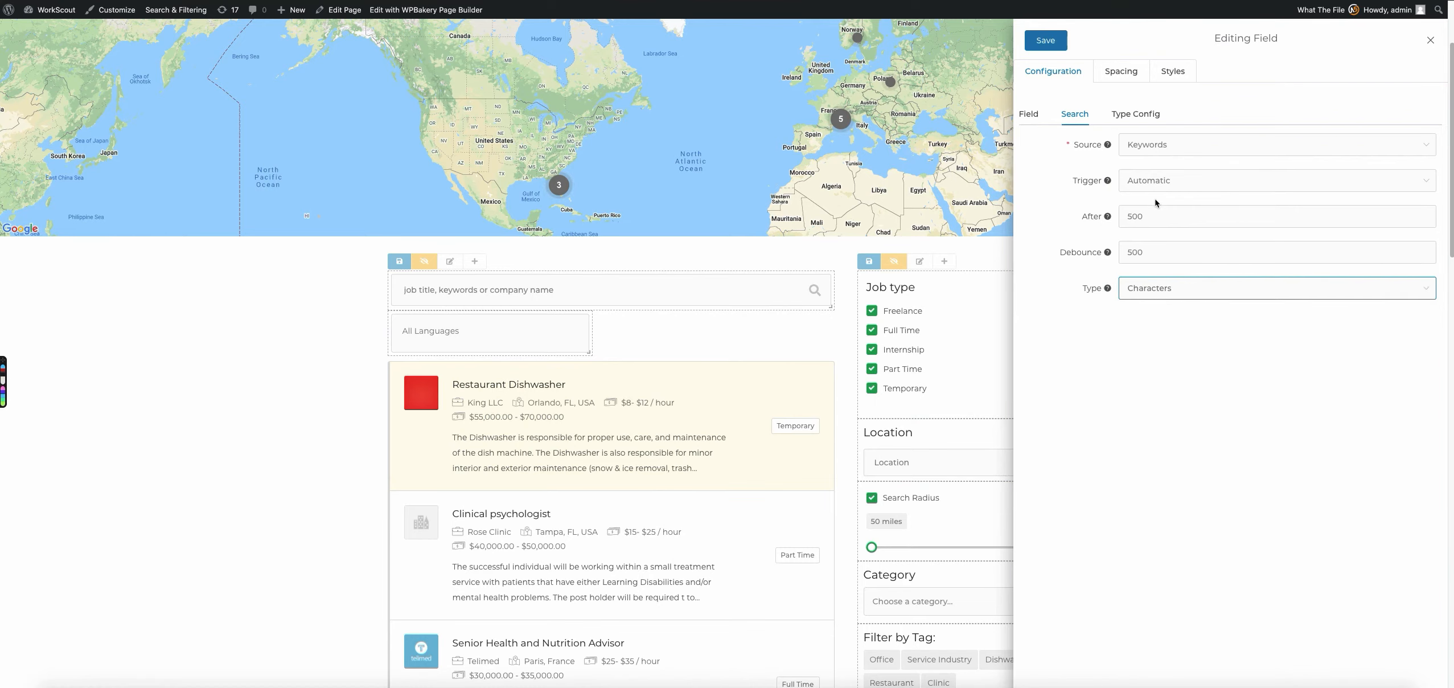
double_click(1133, 217)
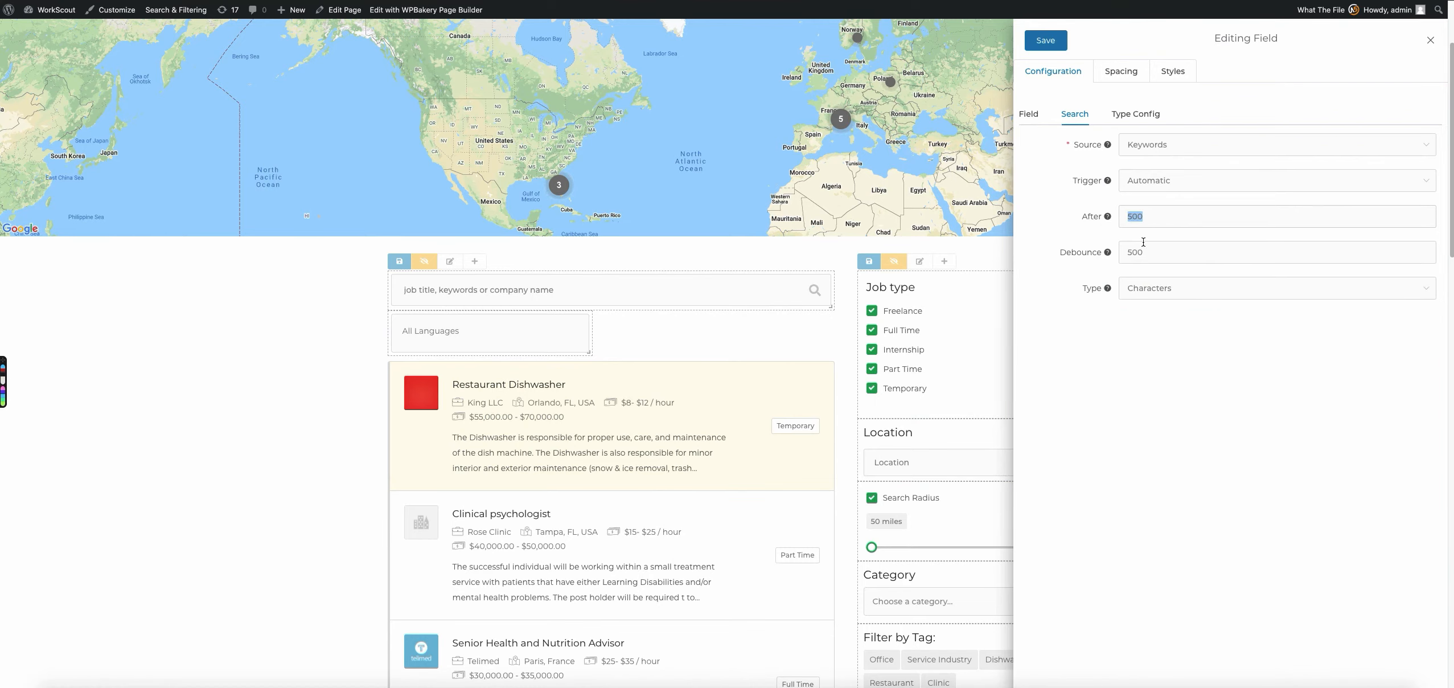
type("5")
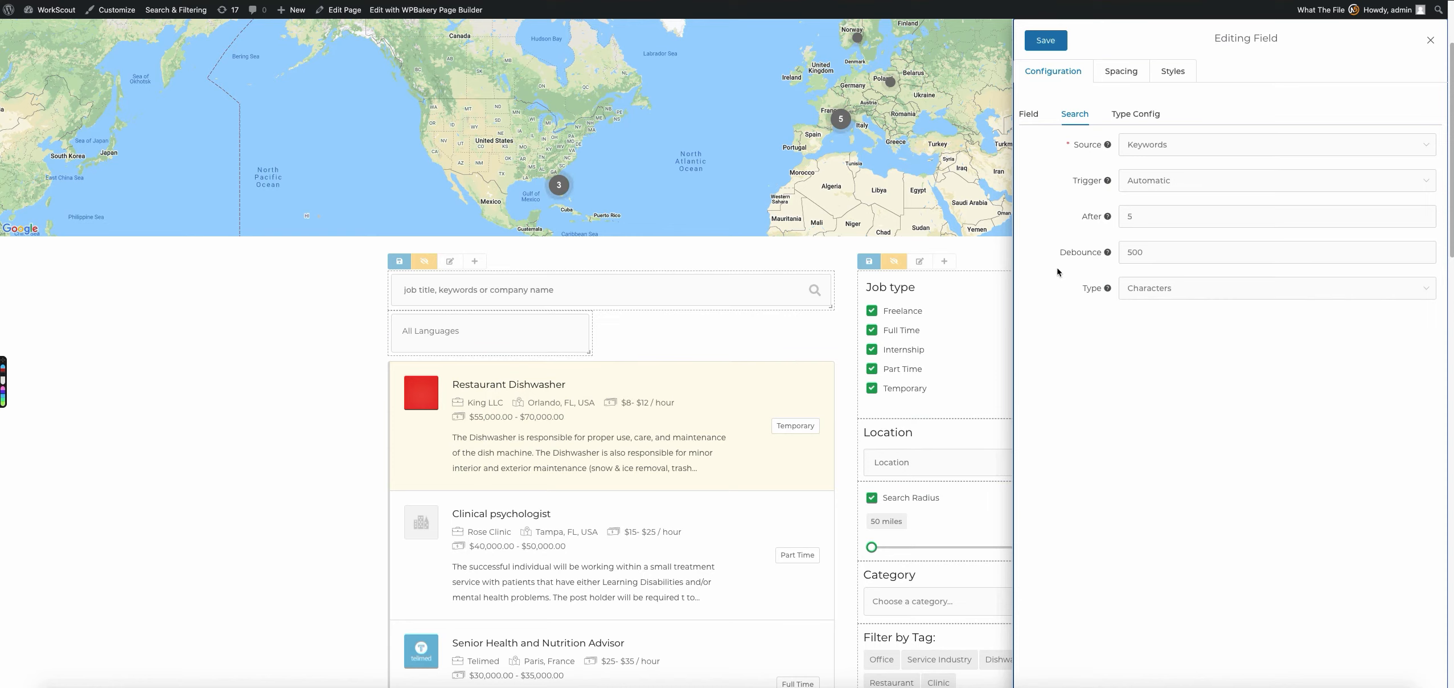
Step: Examine the keyword field's Debounce setting and its help, and close the field editor without saving
left_click(1108, 252)
left_click(1108, 253)
double_click(1161, 253)
left_click(1108, 253)
double_click(1137, 252)
left_click(1166, 255)
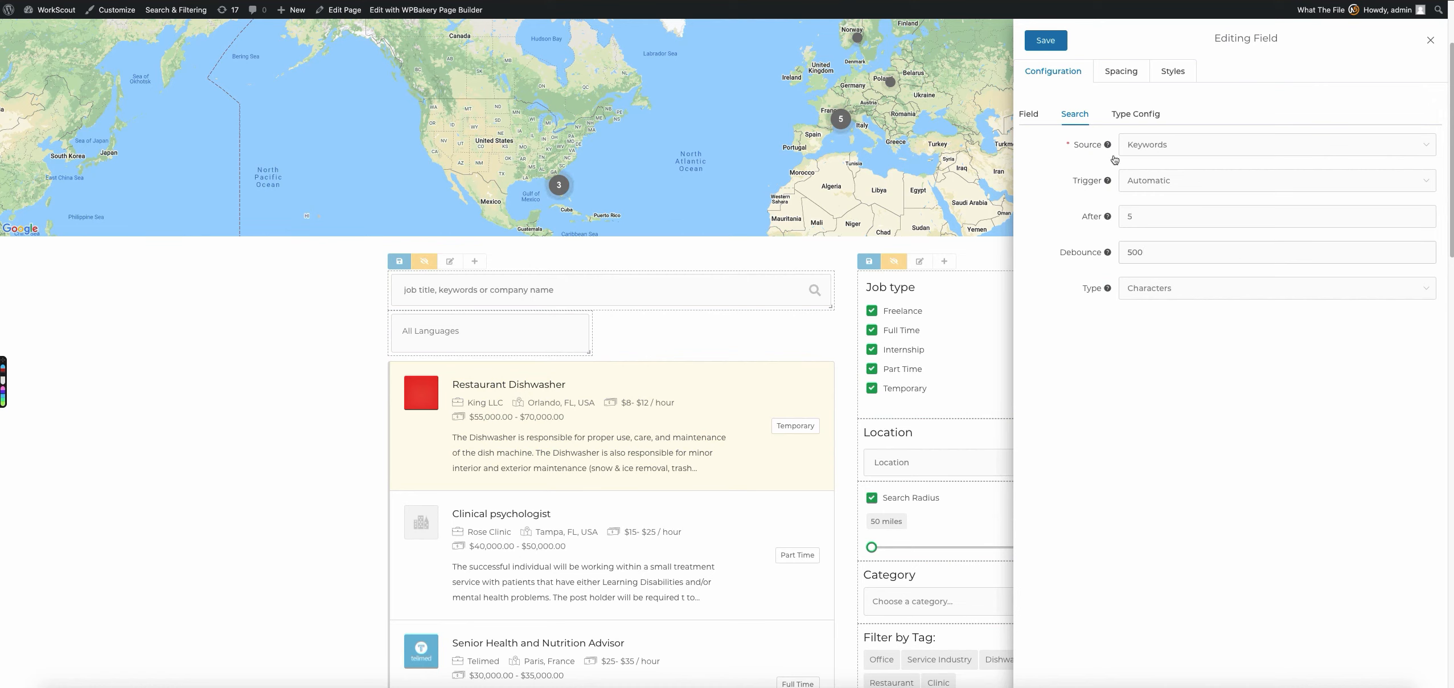
left_click(1431, 40)
Step: Review the search settings of the Search Radius field and close its editor
scroll(955, 351, "down", 2)
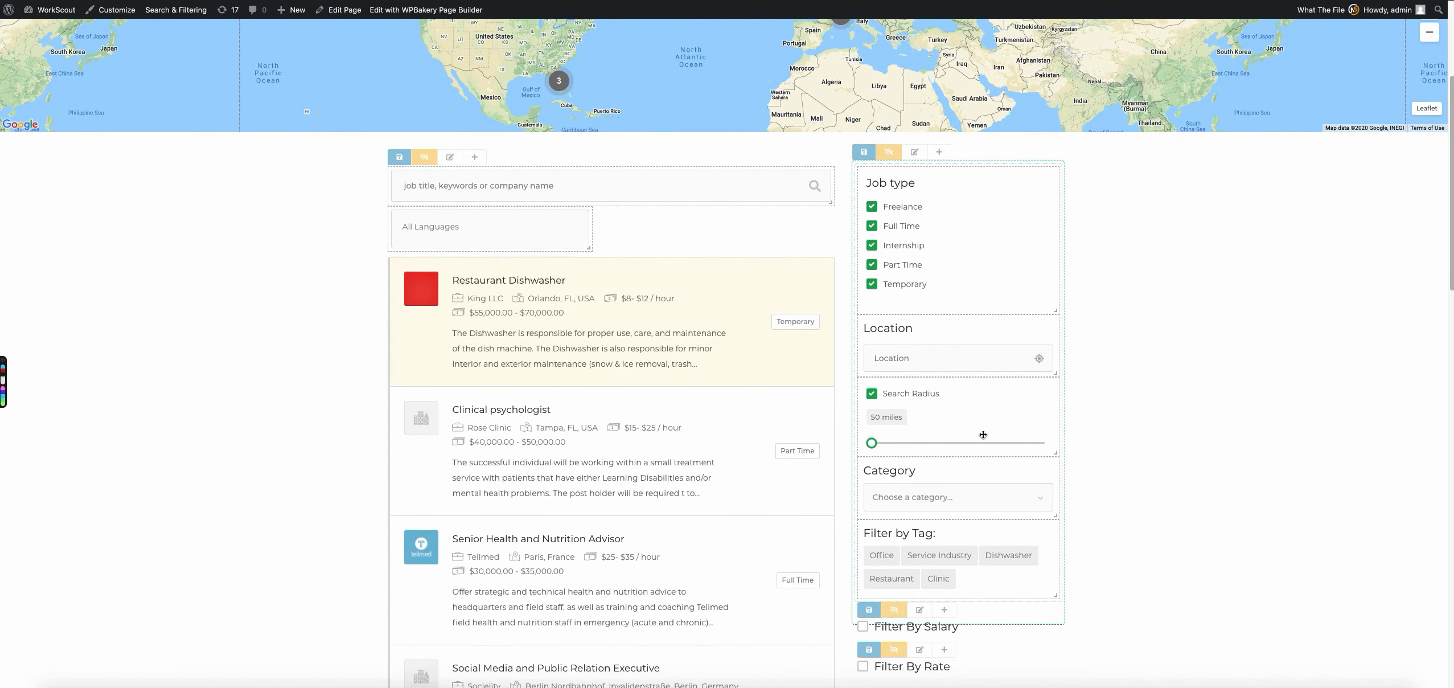
left_click(872, 389)
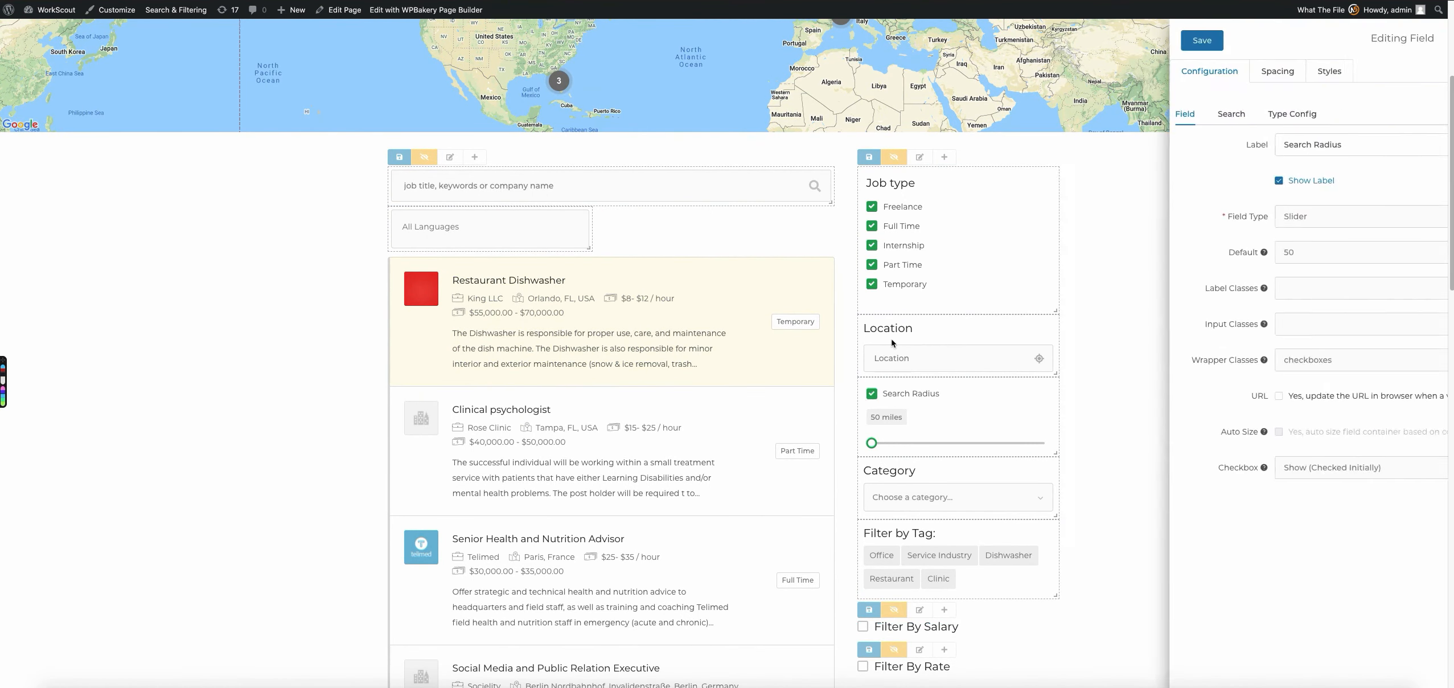
left_click(1085, 114)
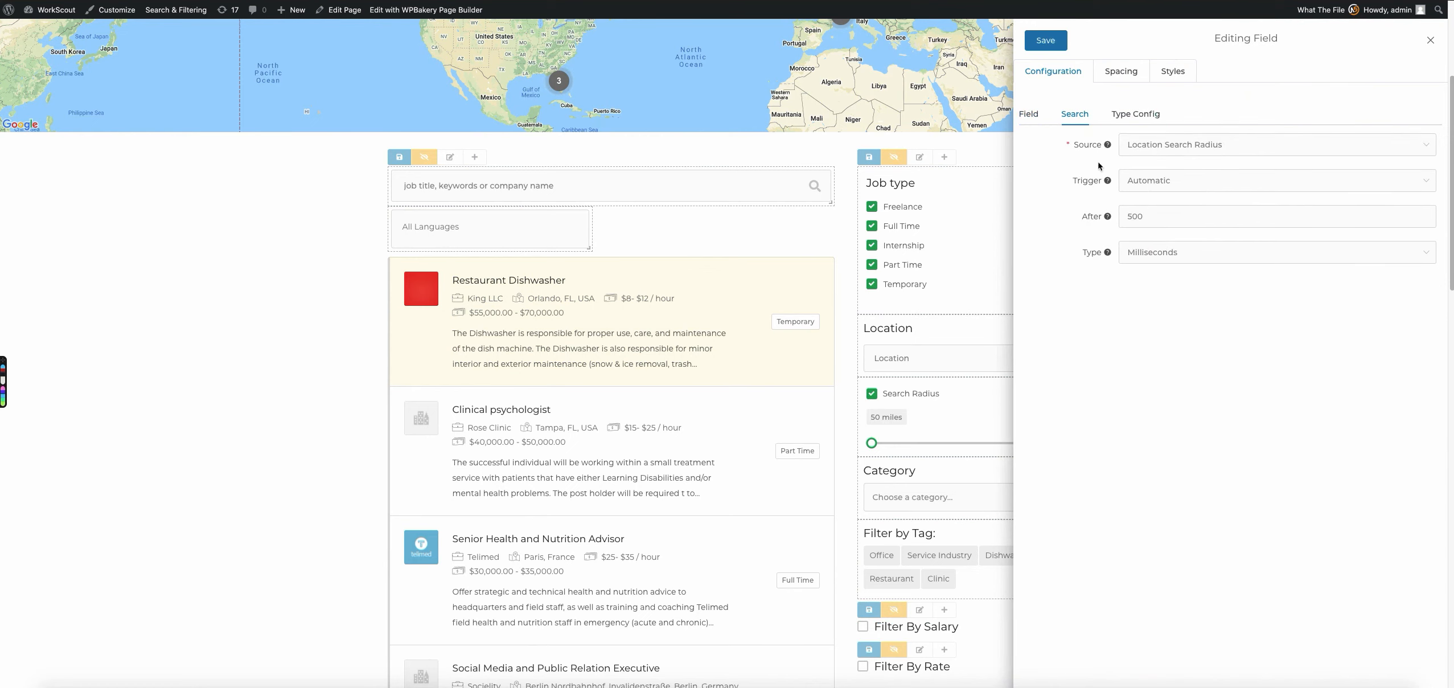
left_click(1430, 40)
Step: Review the Job type field's search settings and its Relation options, and close its editor
left_click(872, 177)
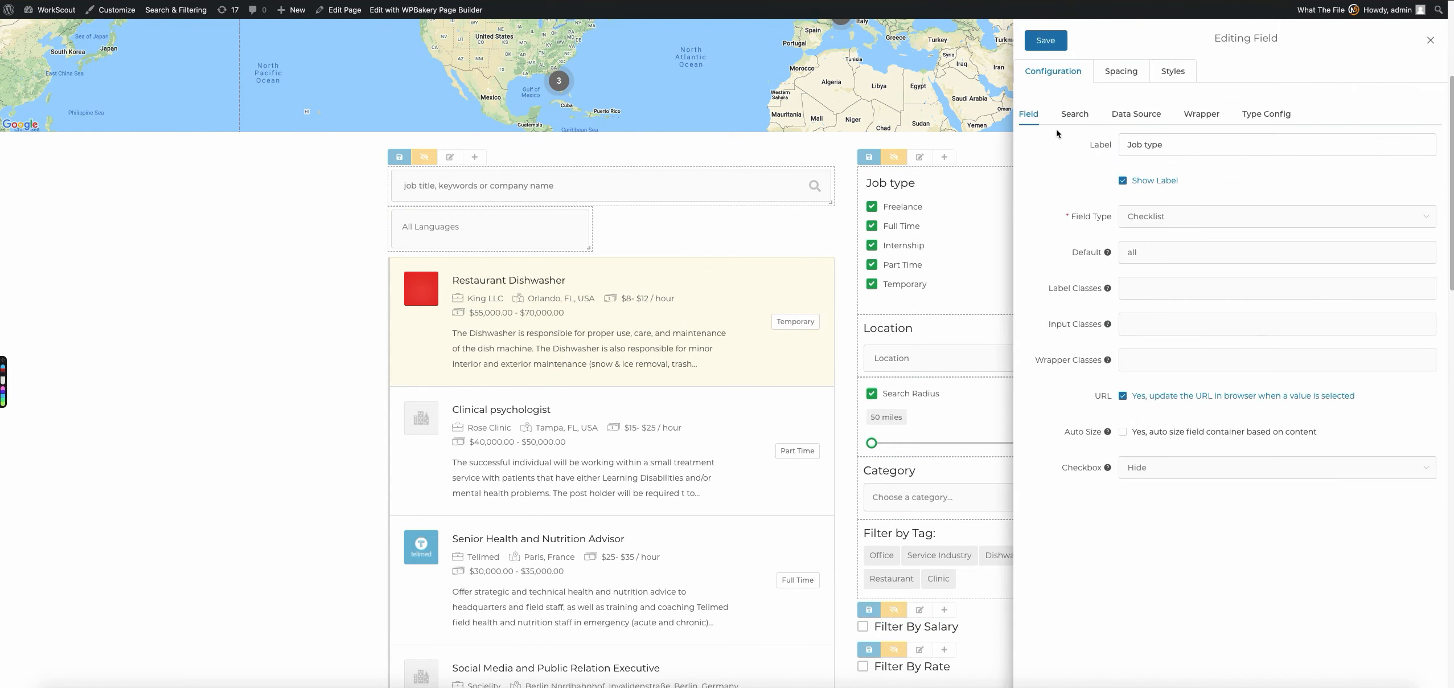
left_click(1085, 117)
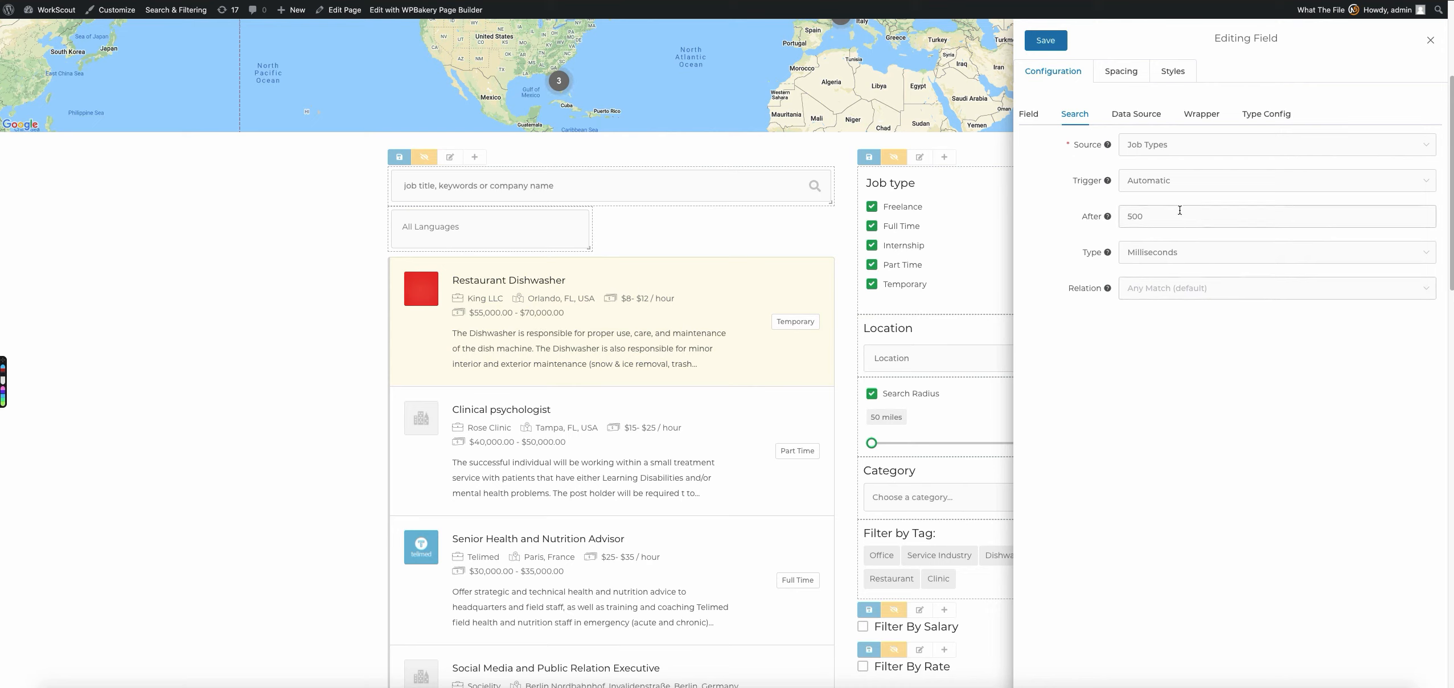
left_click(1228, 288)
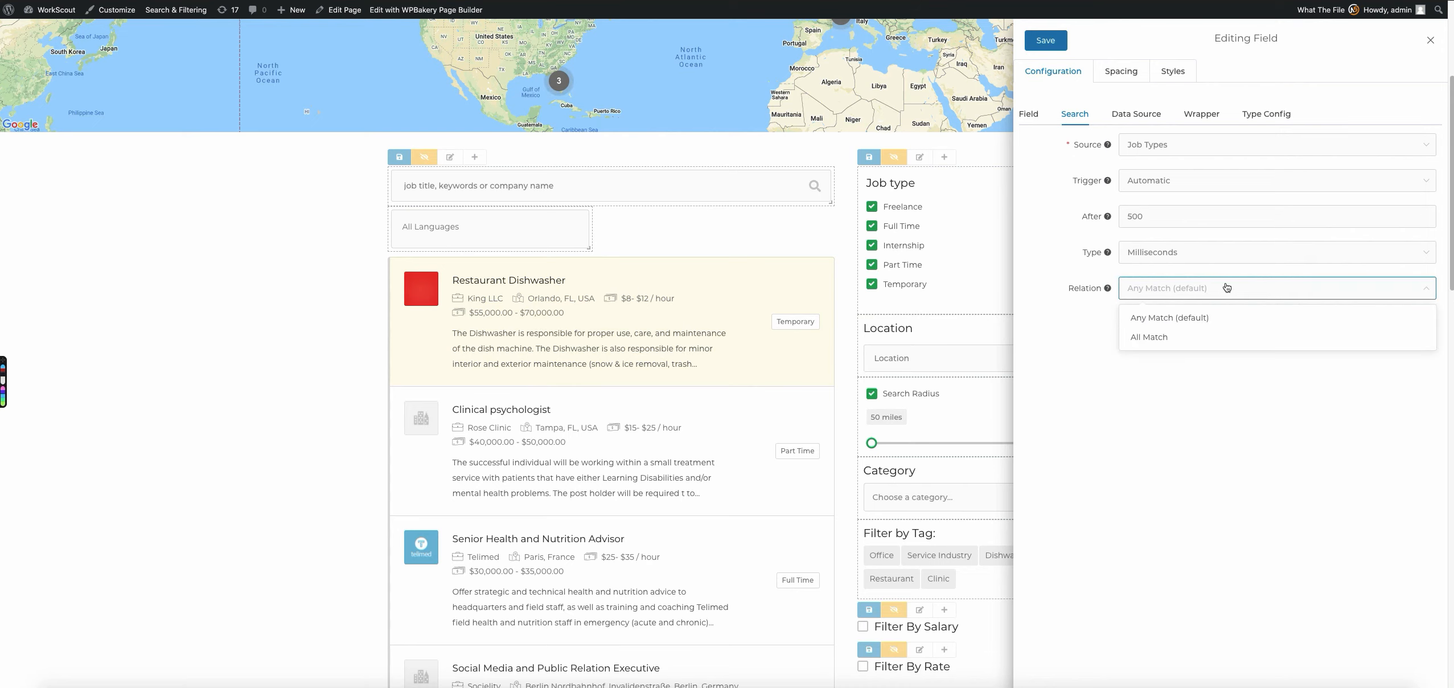
left_click(1239, 289)
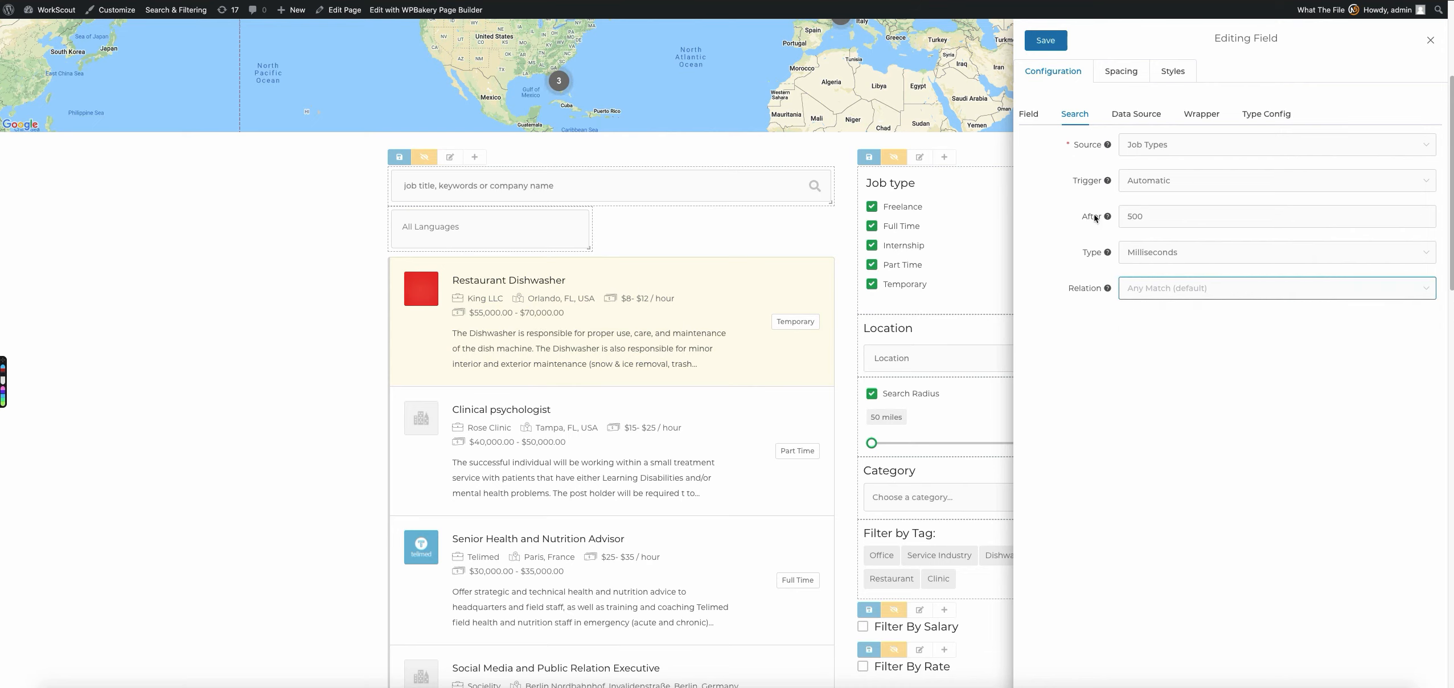
left_click(1431, 41)
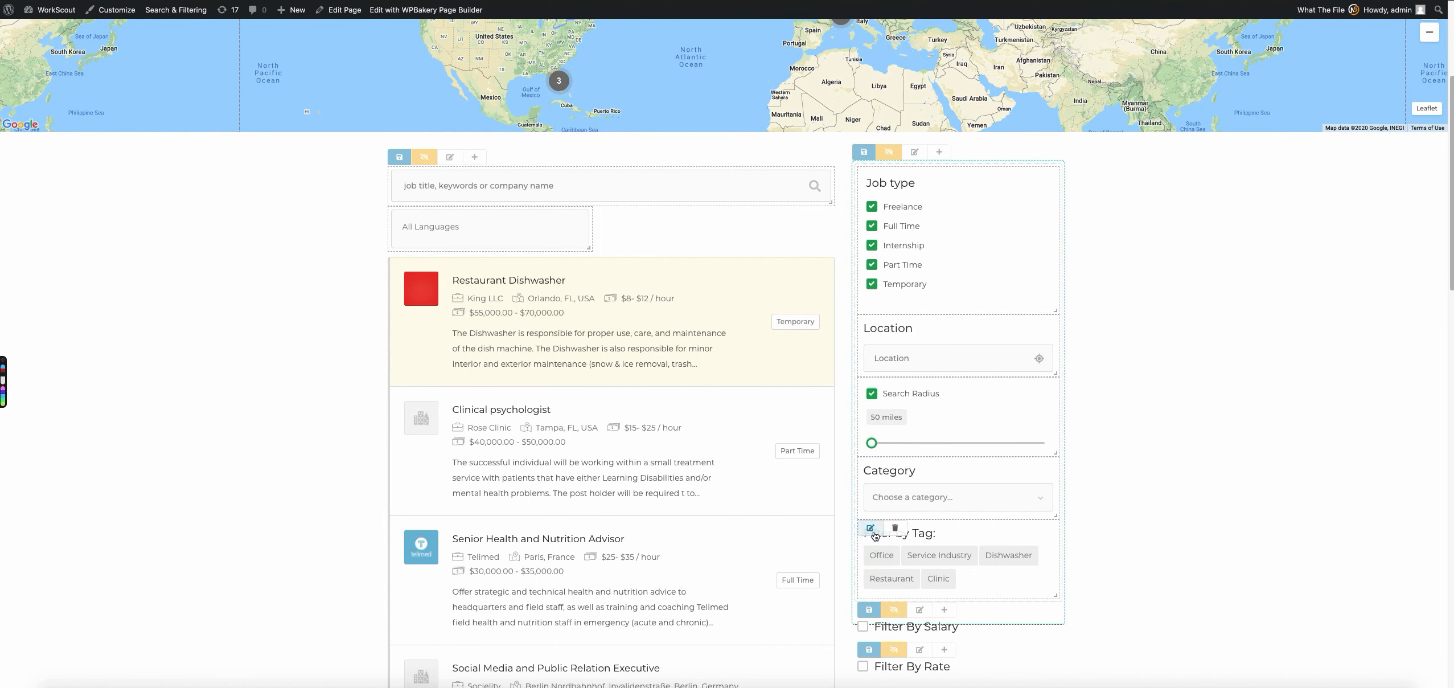
Step: Open the search settings of the Filter by Tag field, check the Relation help, and set the trigger to Manual
left_click(871, 532)
left_click(1076, 117)
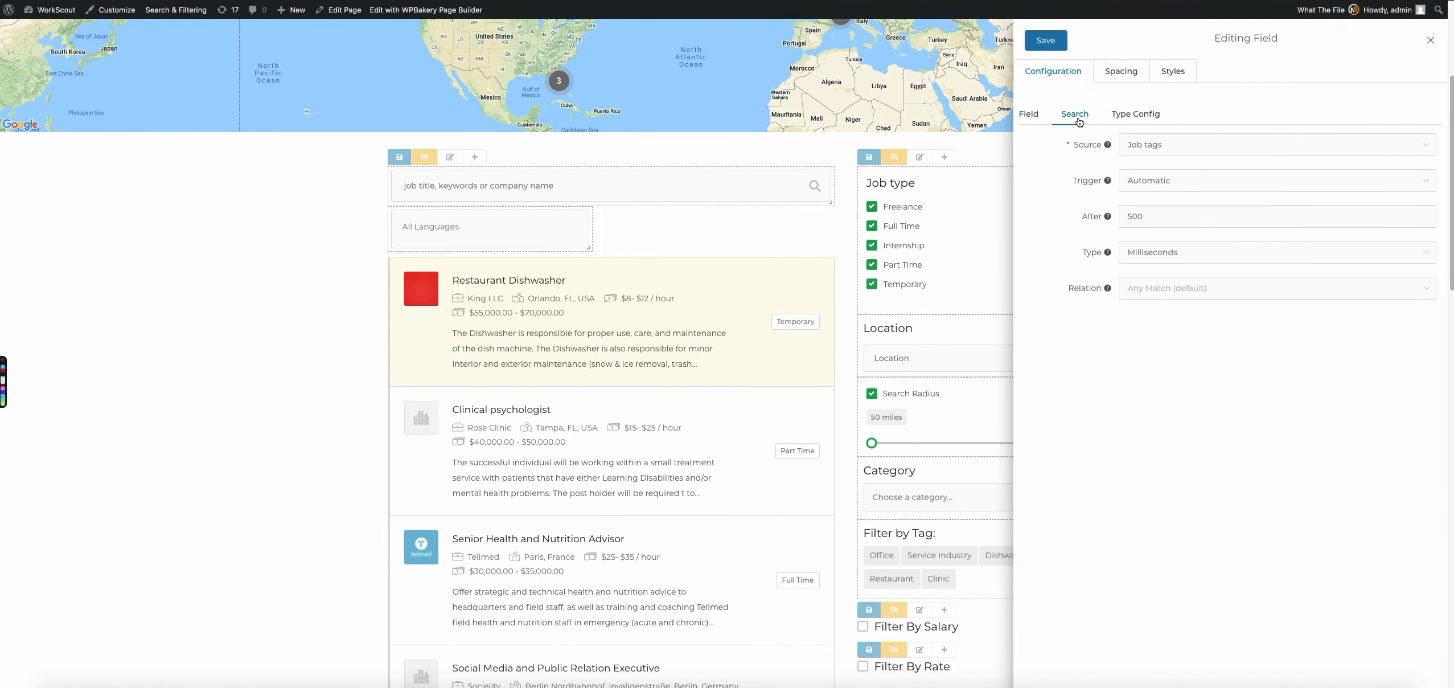
left_click(1108, 289)
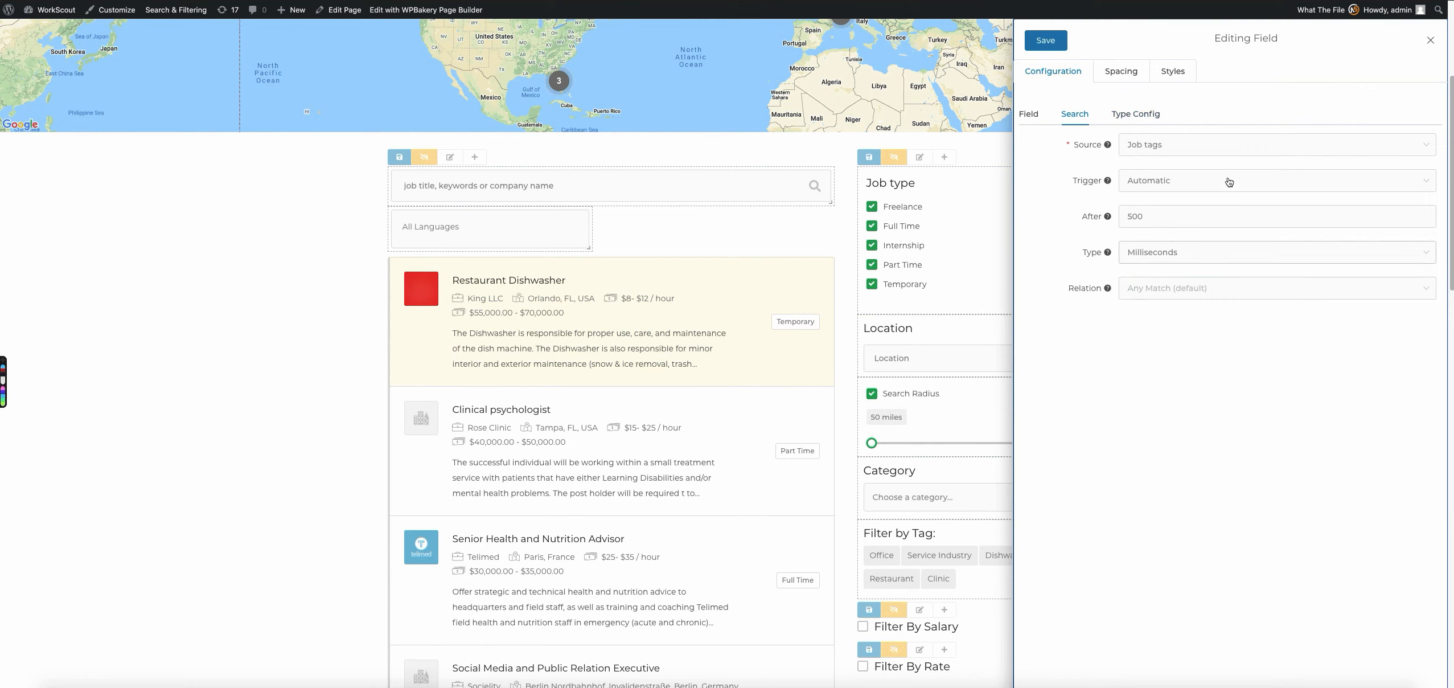
left_click(1196, 184)
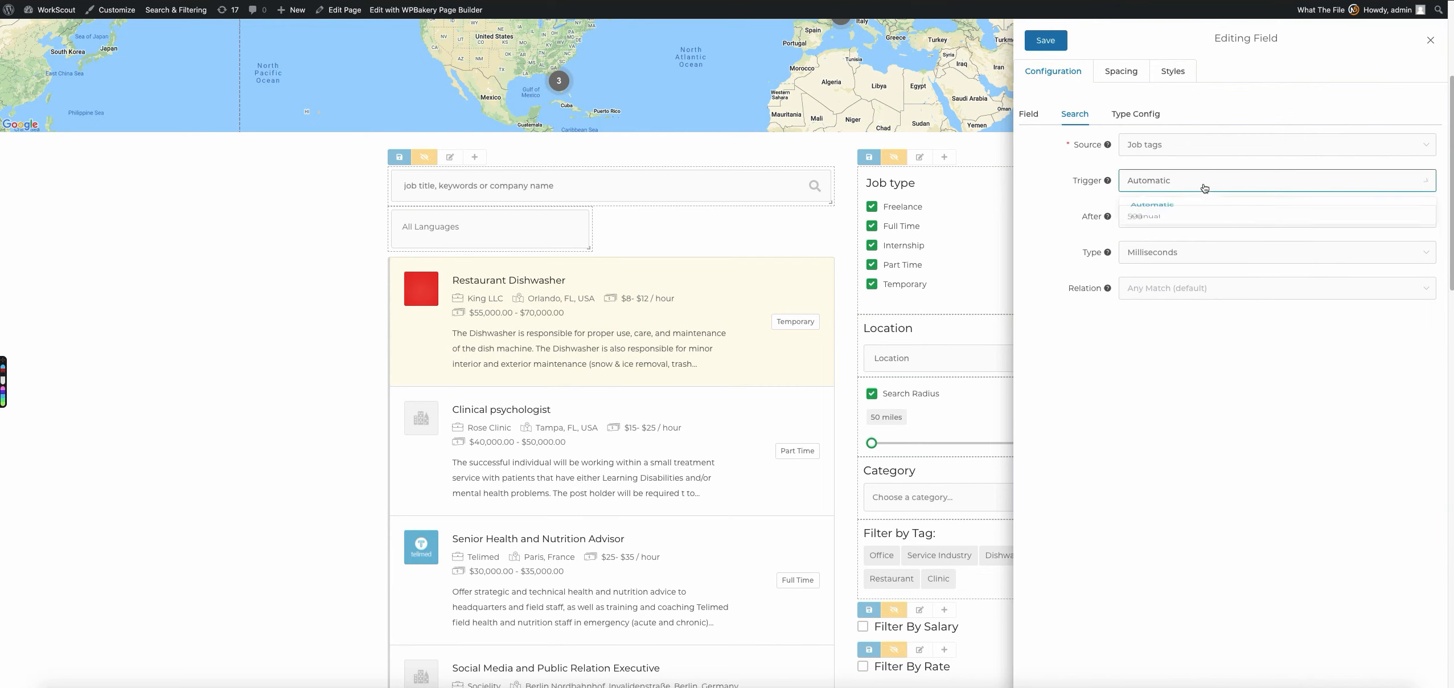
left_click(1183, 230)
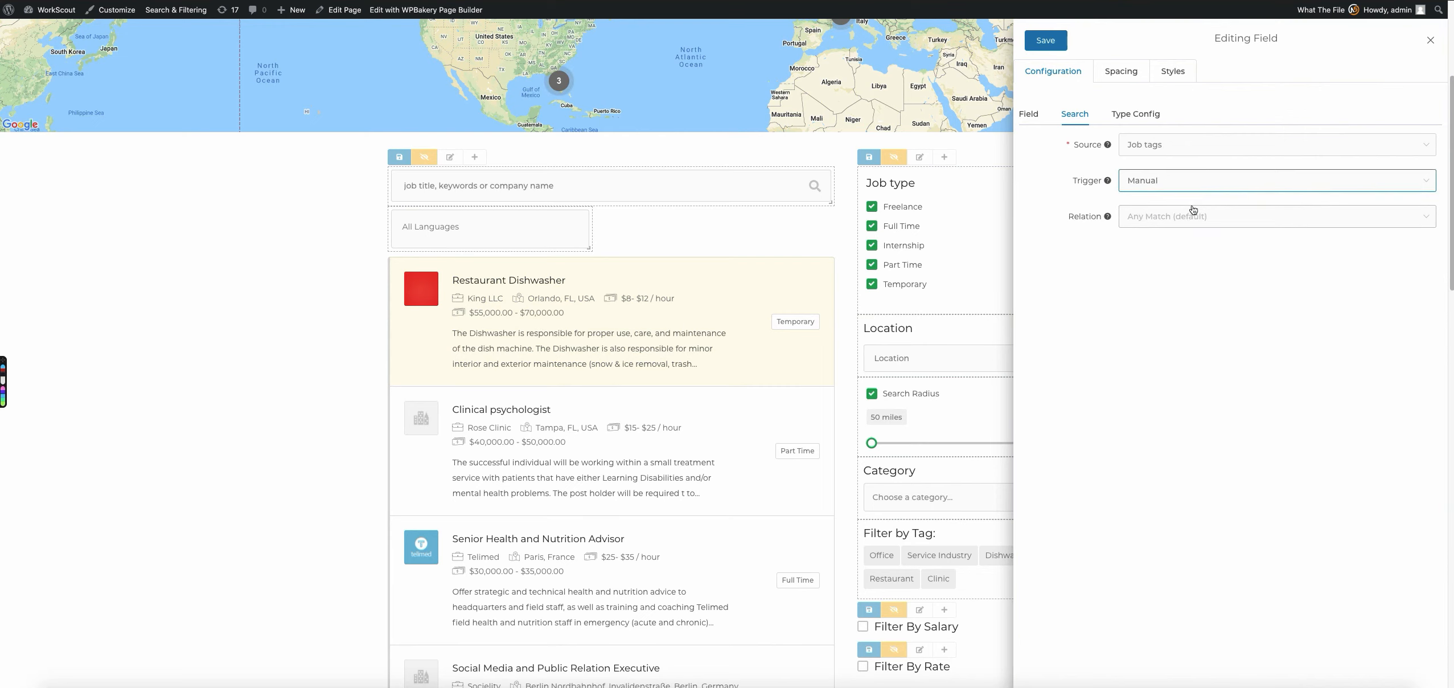